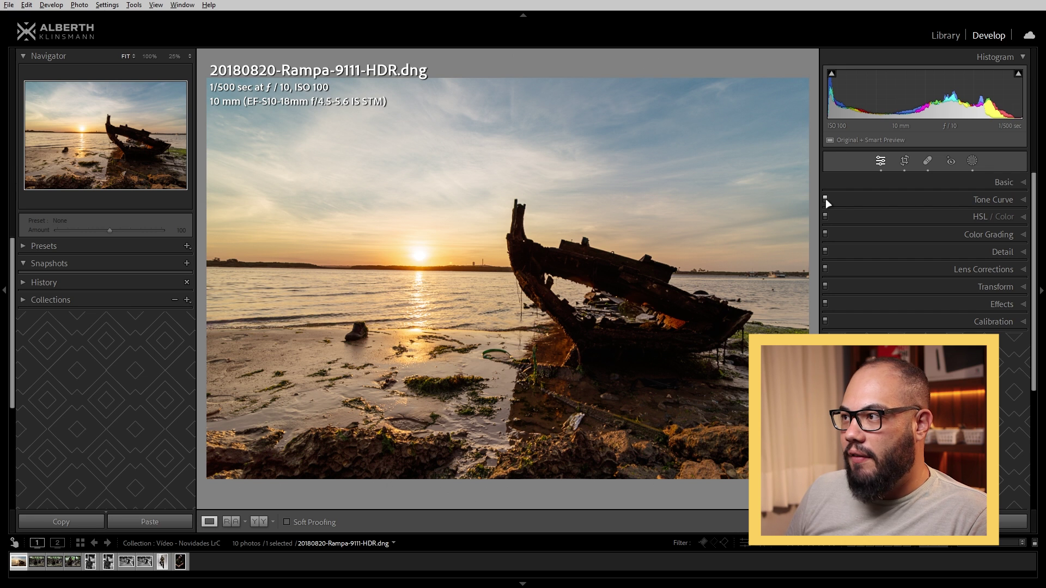
- Compare the sunset shipwreck photo with and without its Basic adjustments, and with and without Lens Corrections
mouse_move(829, 185)
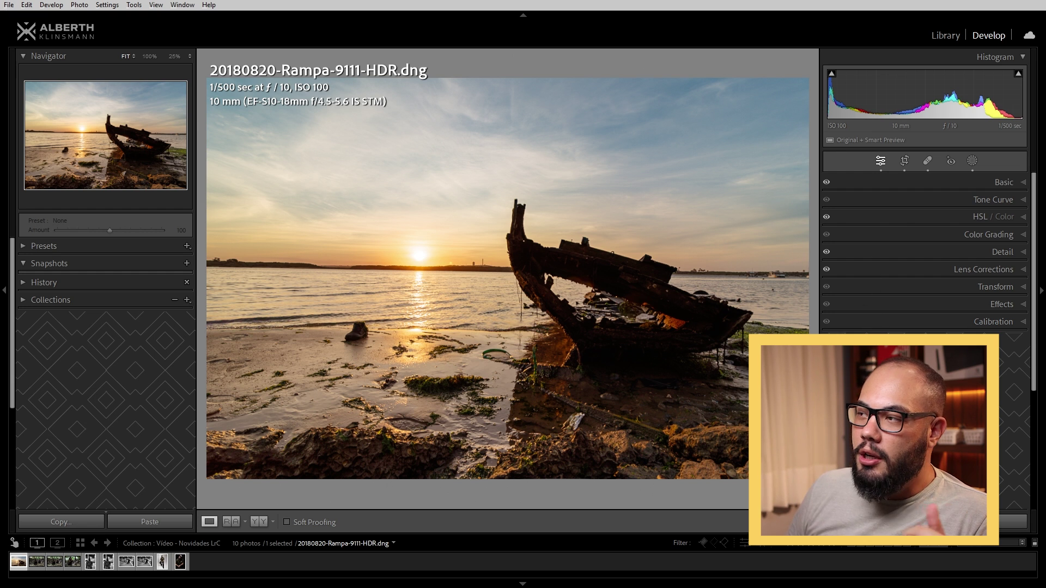
left_click(826, 183)
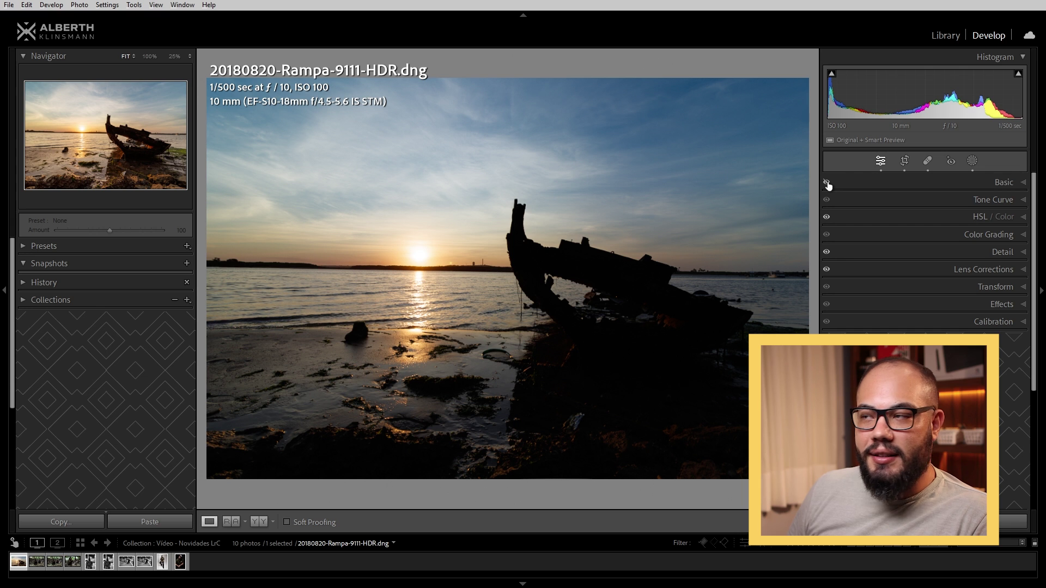
left_click(826, 183)
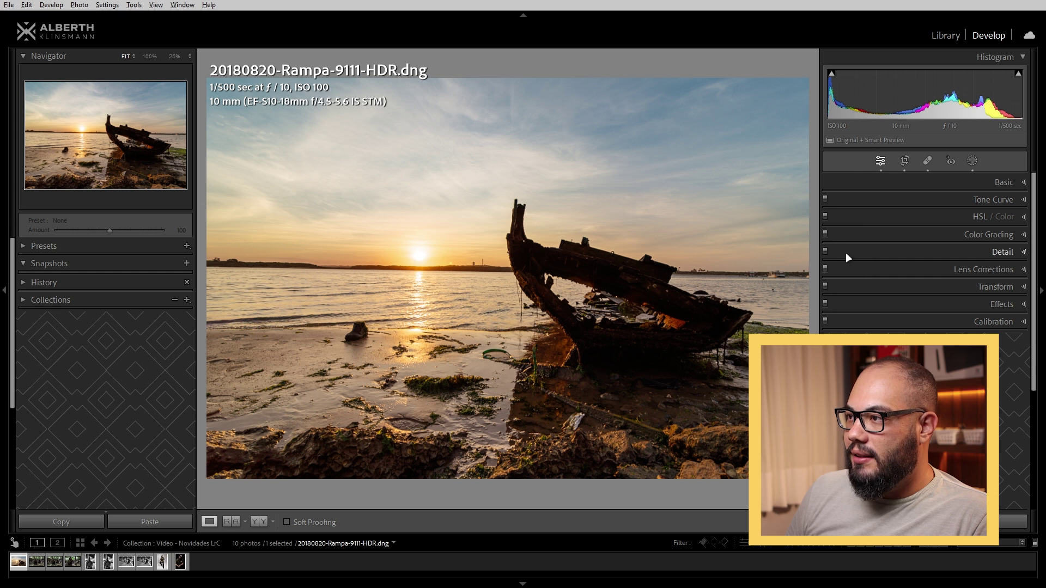
left_click(824, 269)
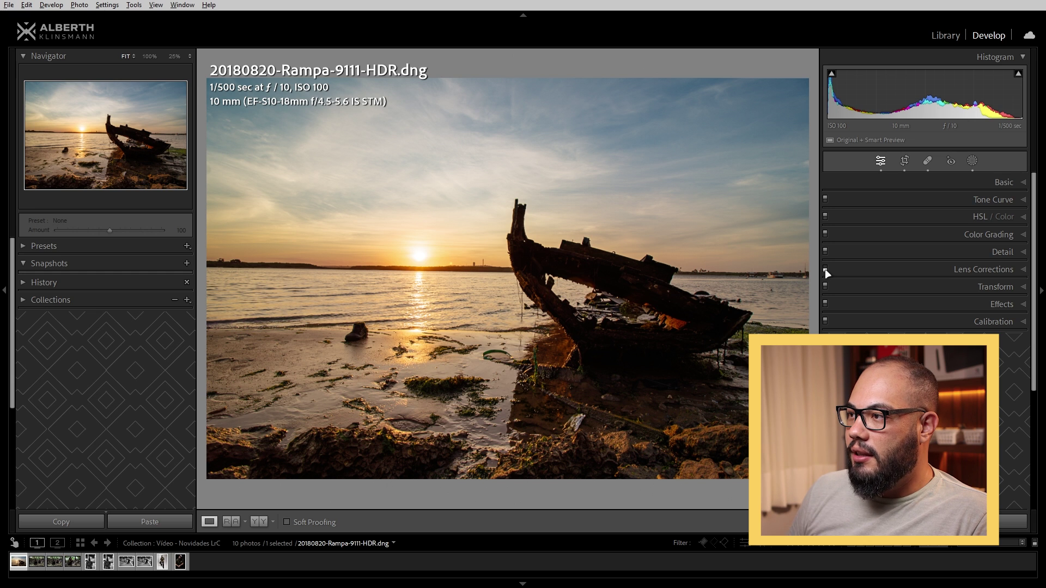
left_click(826, 269)
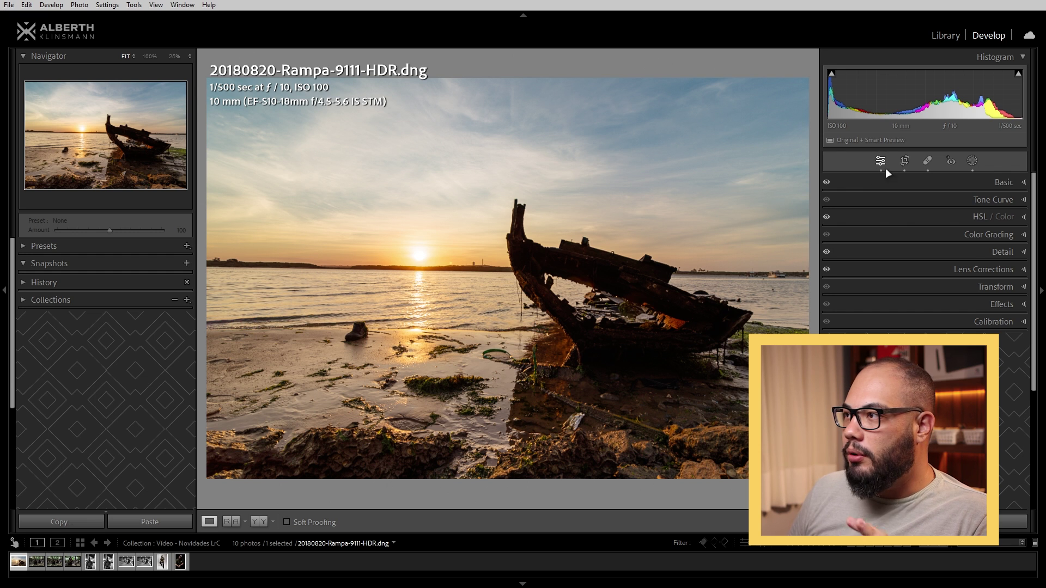
- Shape the sky mask's point curve into an S with points at input 69, output 48 and input 187, output 192
left_click(973, 160)
mouse_move(741, 98)
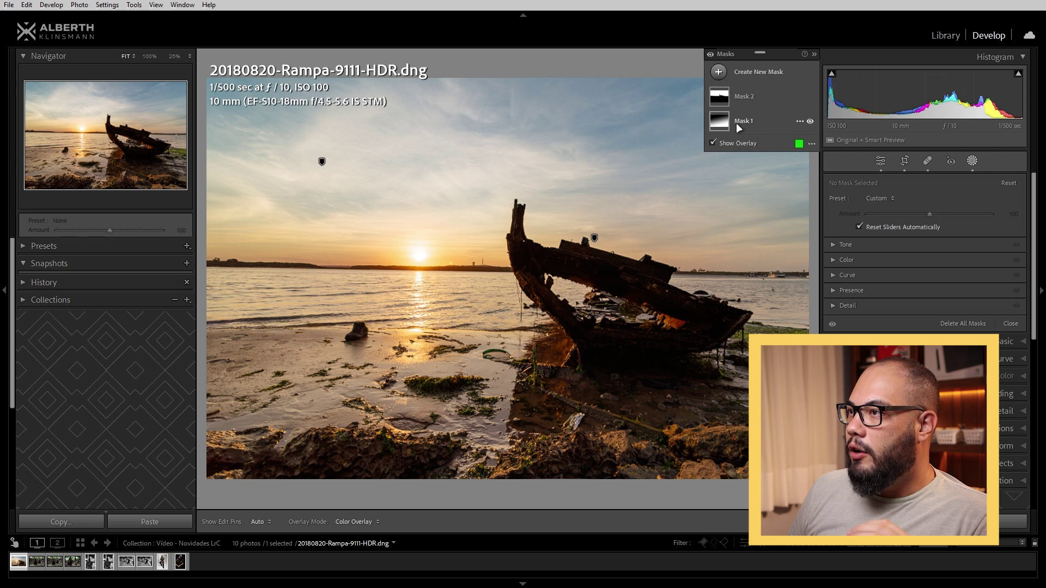
left_click(741, 98)
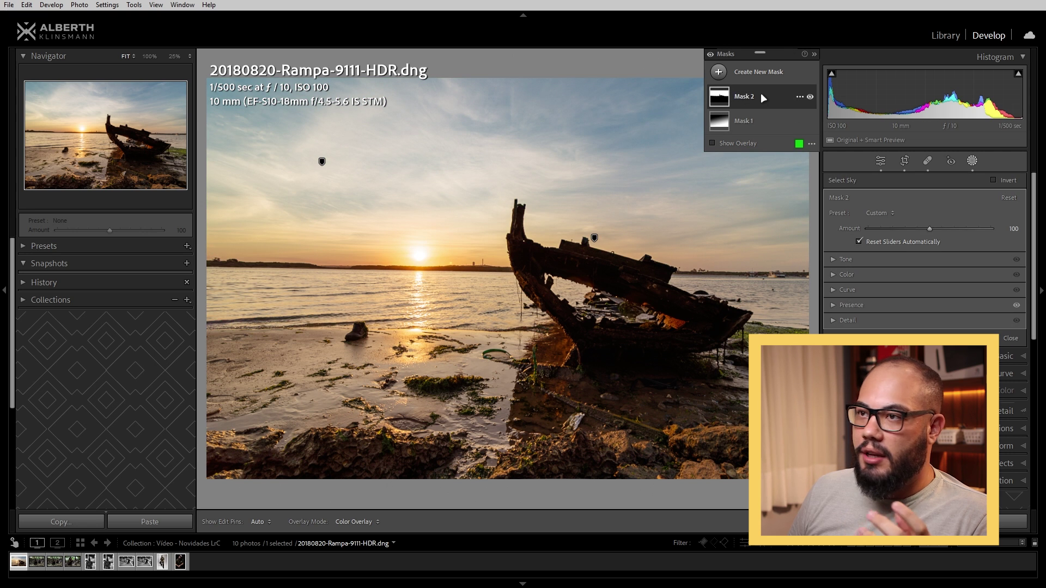
left_click(748, 102)
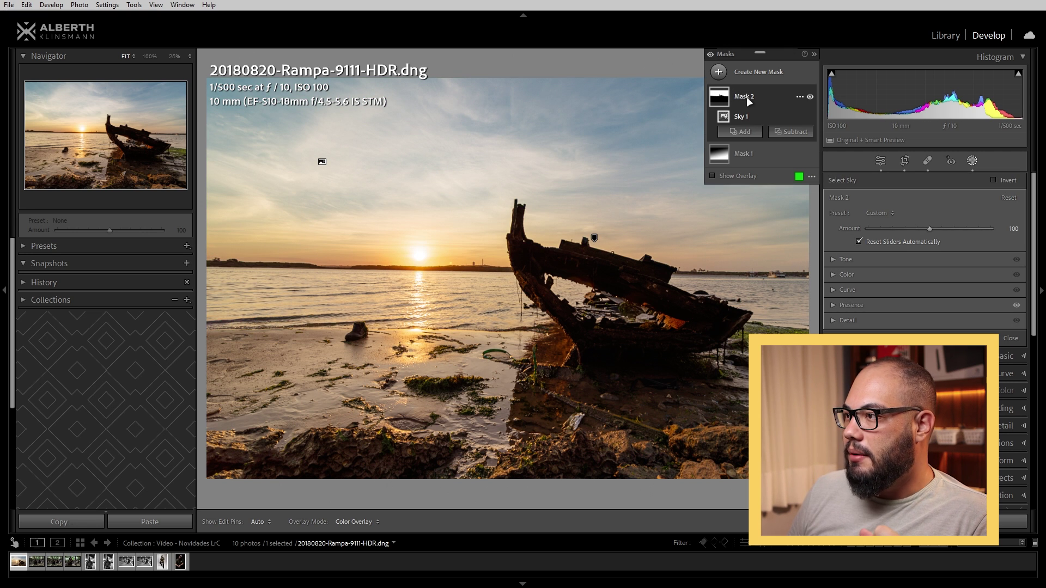
left_click(832, 289)
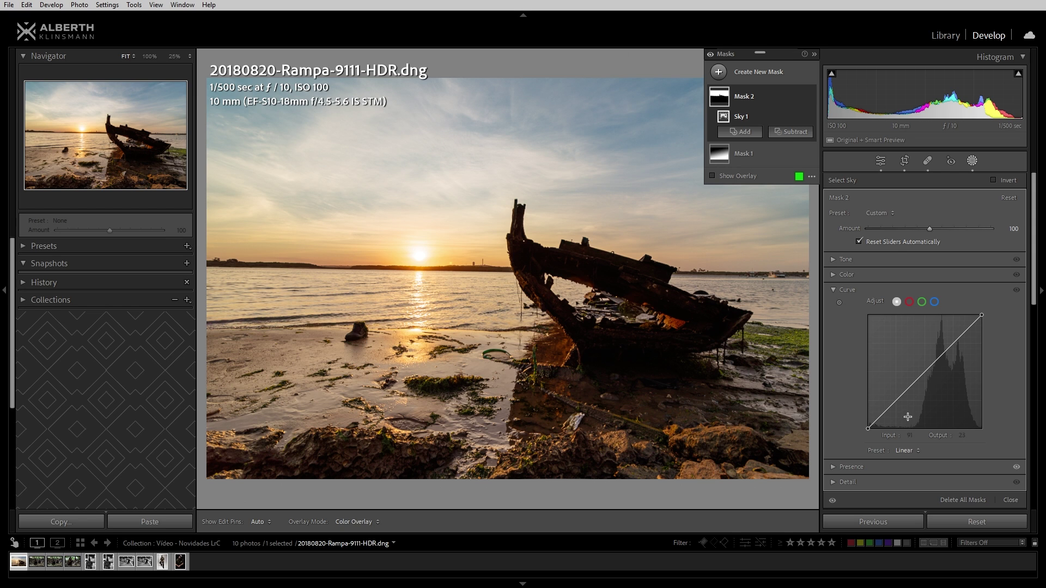
left_click_drag(895, 400, 897, 404)
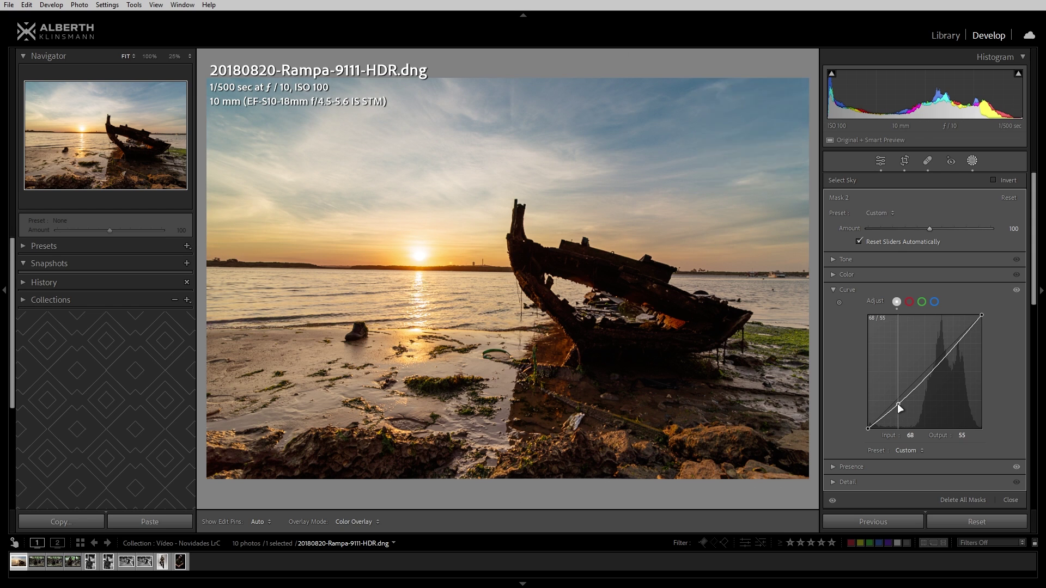
left_click_drag(949, 354, 951, 342)
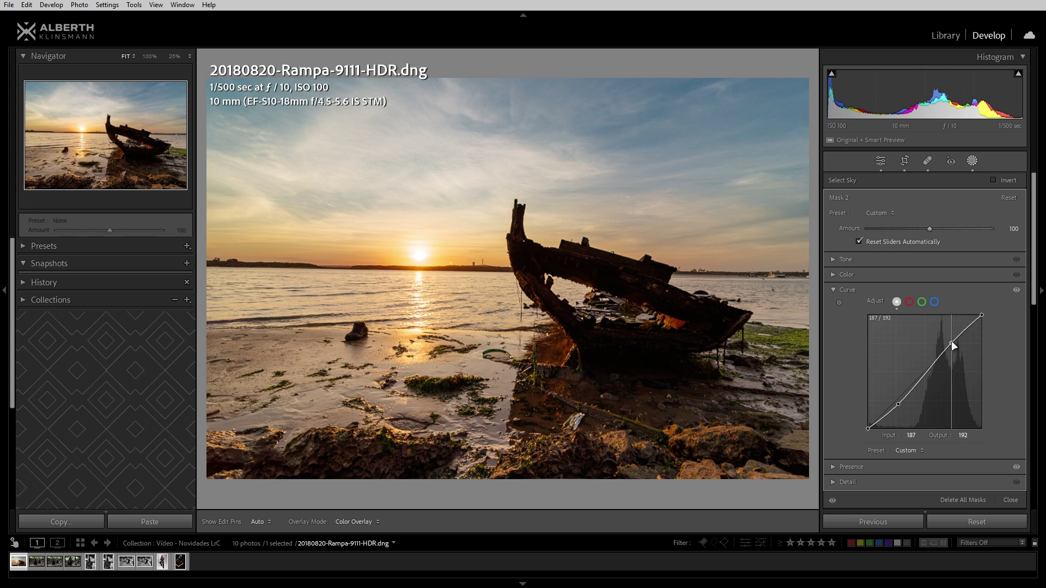
left_click_drag(897, 404, 899, 409)
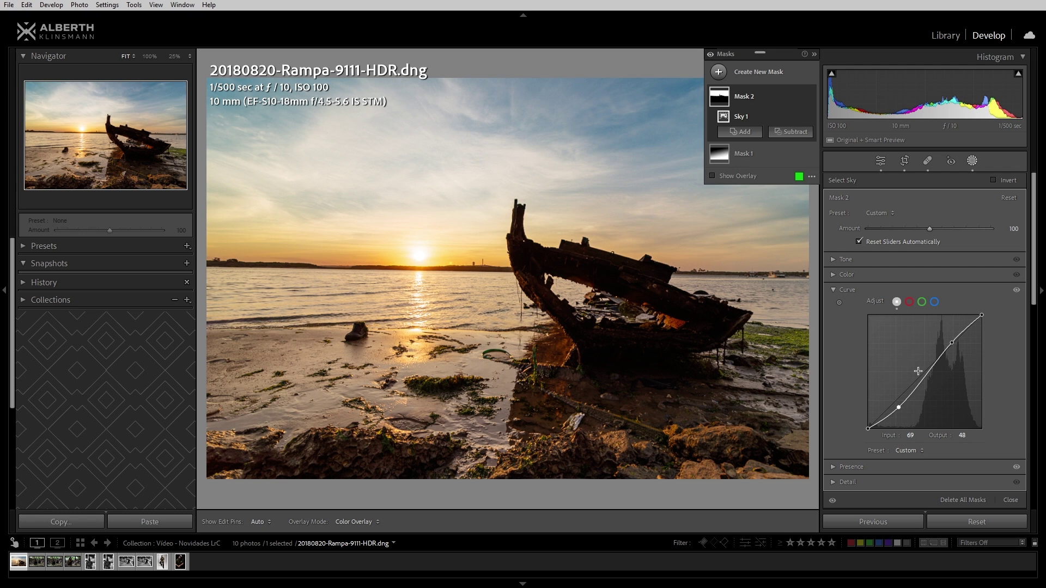
- Raise the sky mask's blue channel curve to output 129 at input 111, and compare the sky with and without the curve
left_click(936, 301)
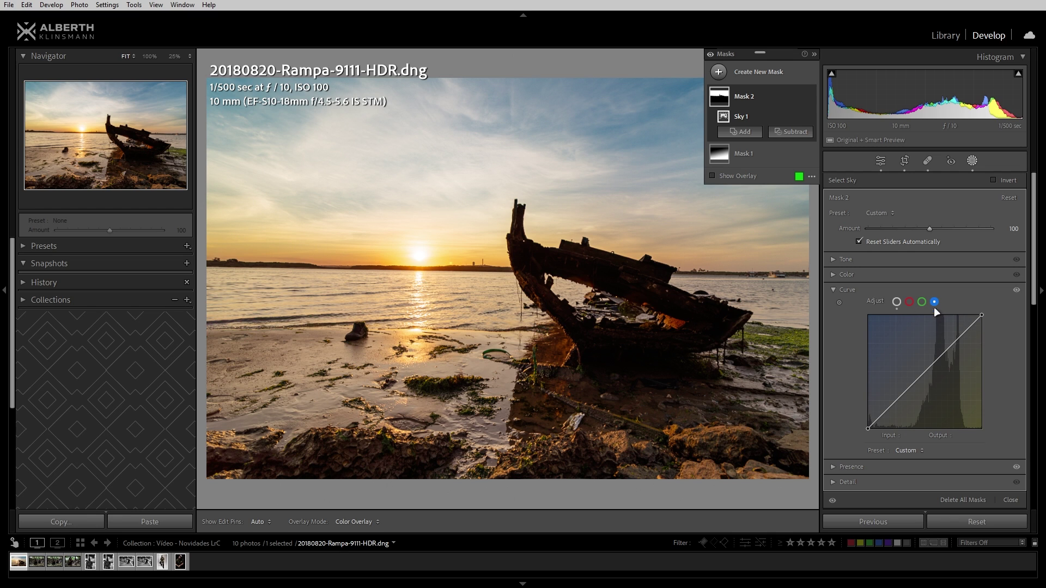
left_click_drag(925, 386, 917, 369)
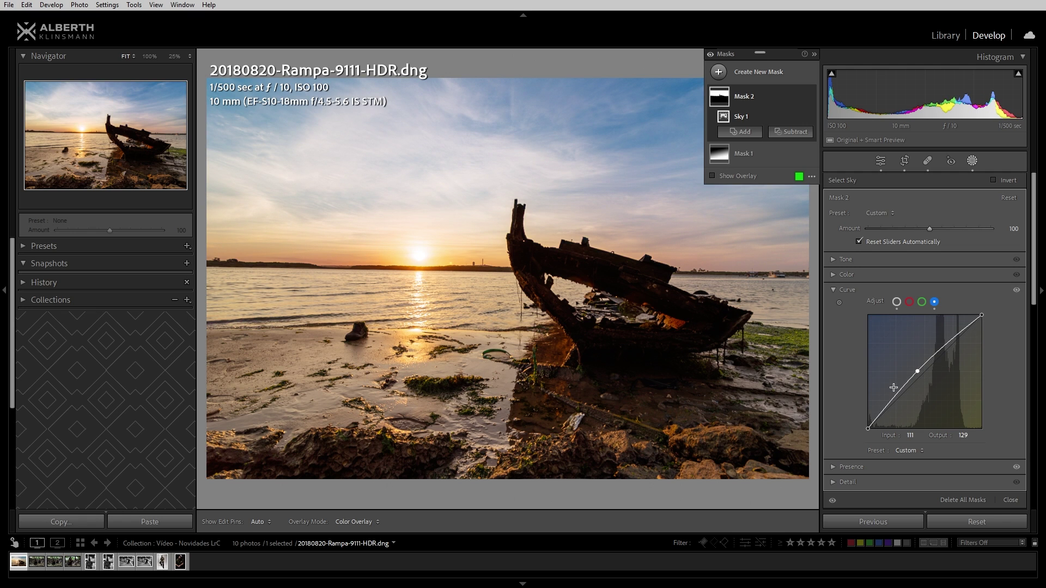
left_click(1016, 291)
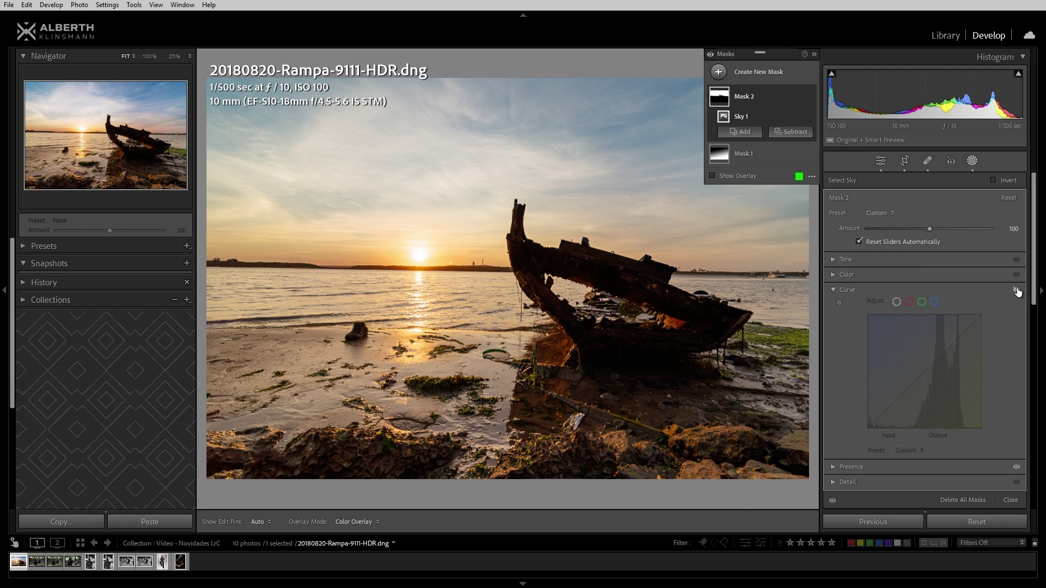
left_click_drag(1017, 292, 1016, 293)
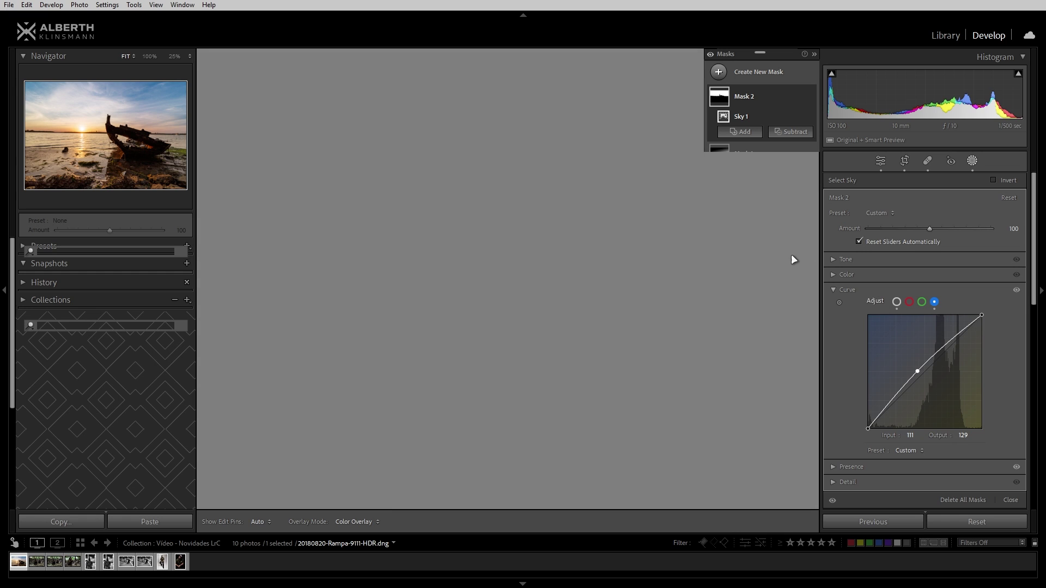
- Open the dark-background portrait IMG_4742.CR3 for editing and create a Facial Hair mask for Person 1
key("g")
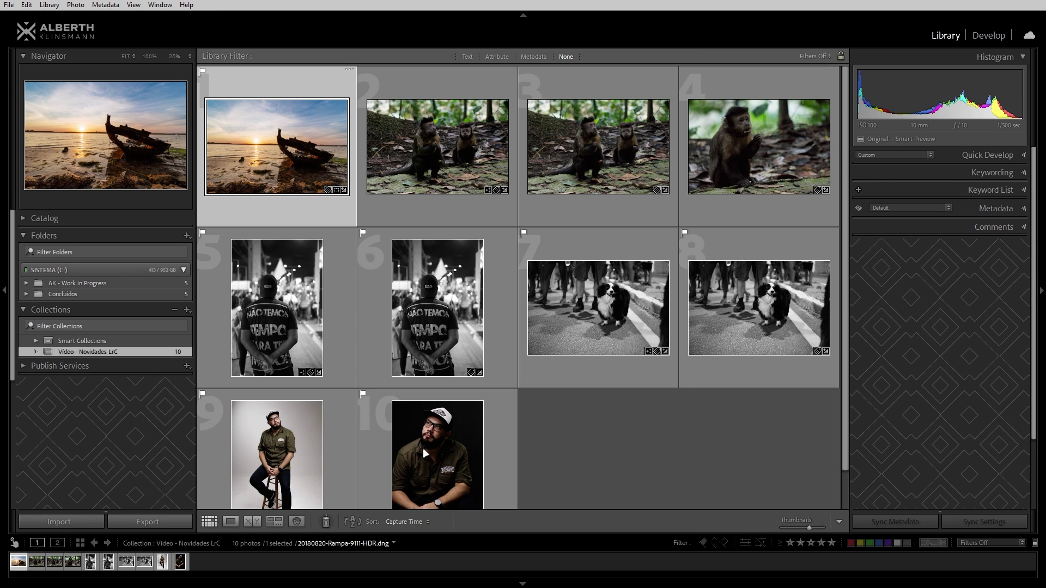
left_click(424, 442)
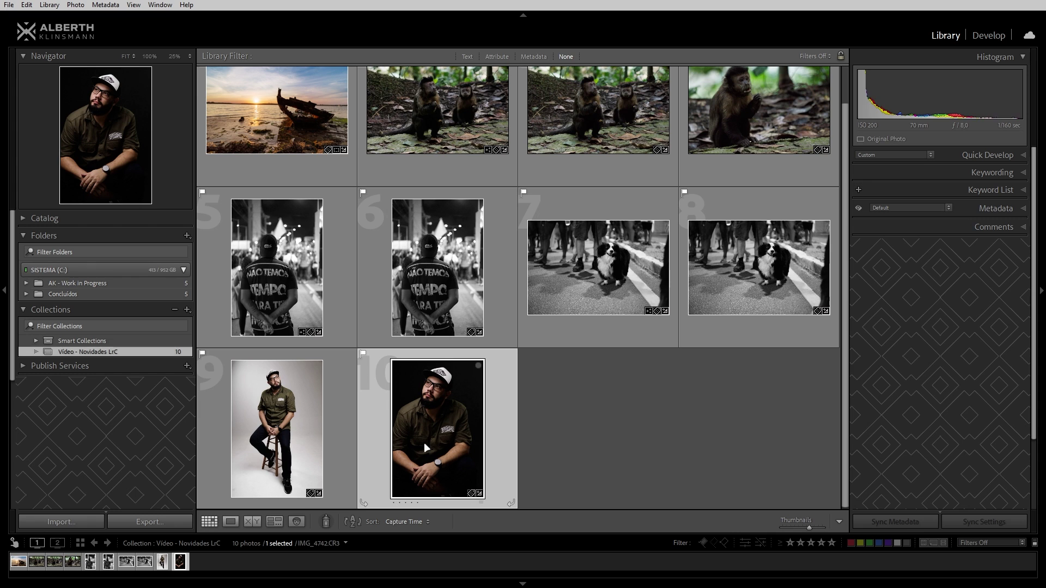
key("d")
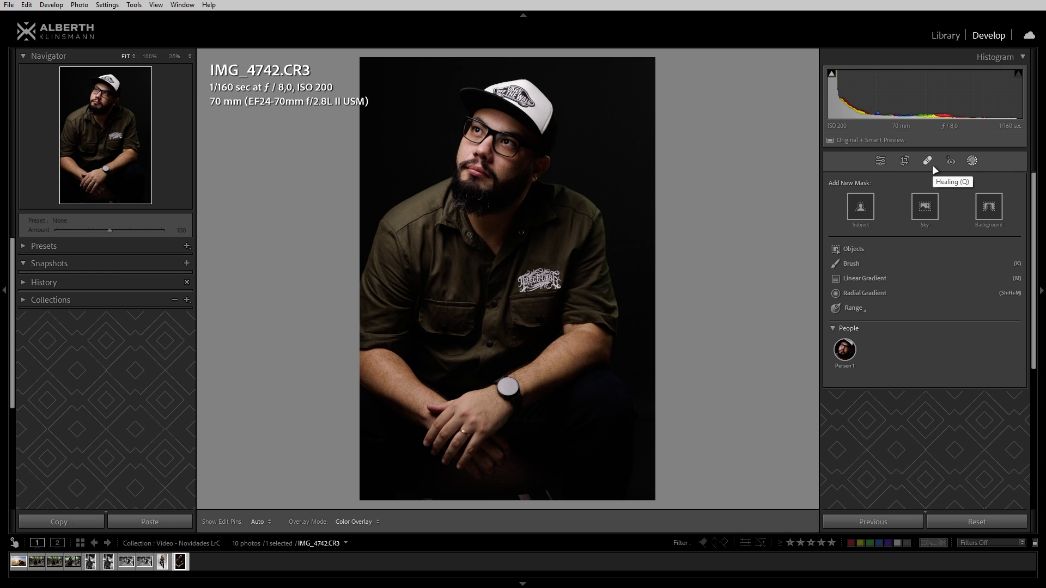
left_click(844, 350)
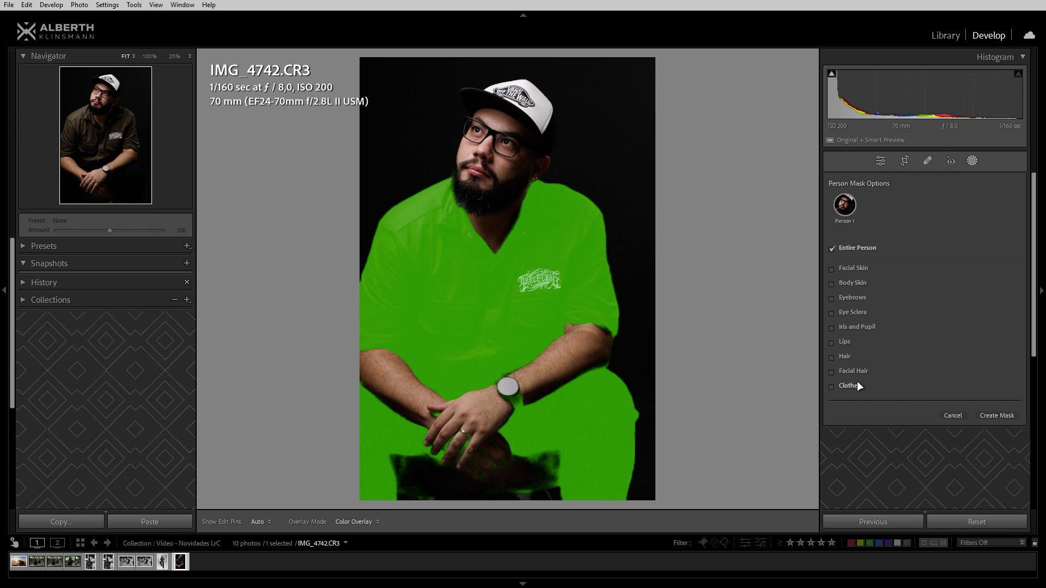
left_click(845, 371)
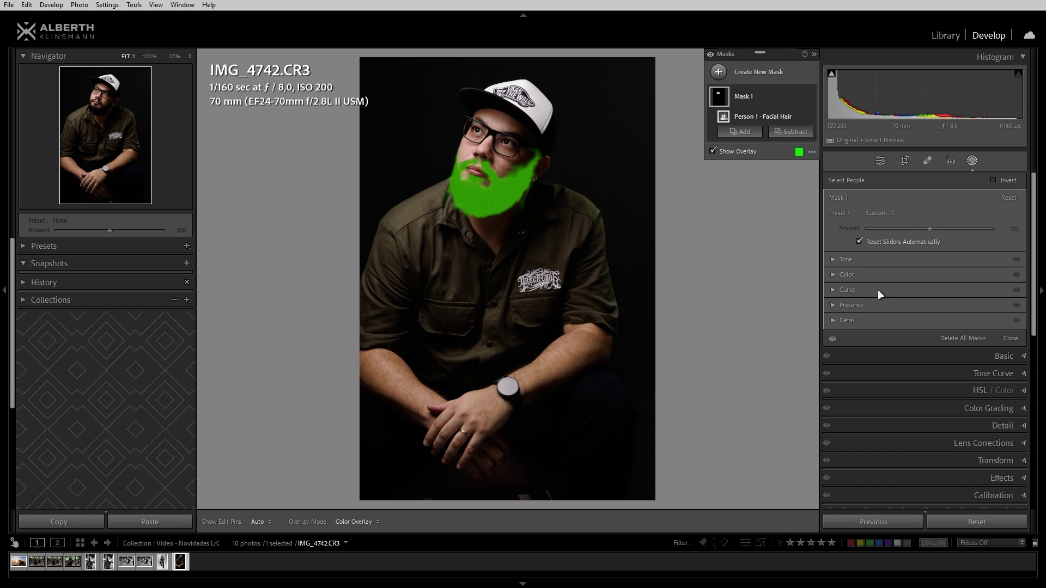
- Apply an S-shaped point curve to the beard mask, raising the highlights and lowering the shadow point to output 56 at input 69
left_click(834, 289)
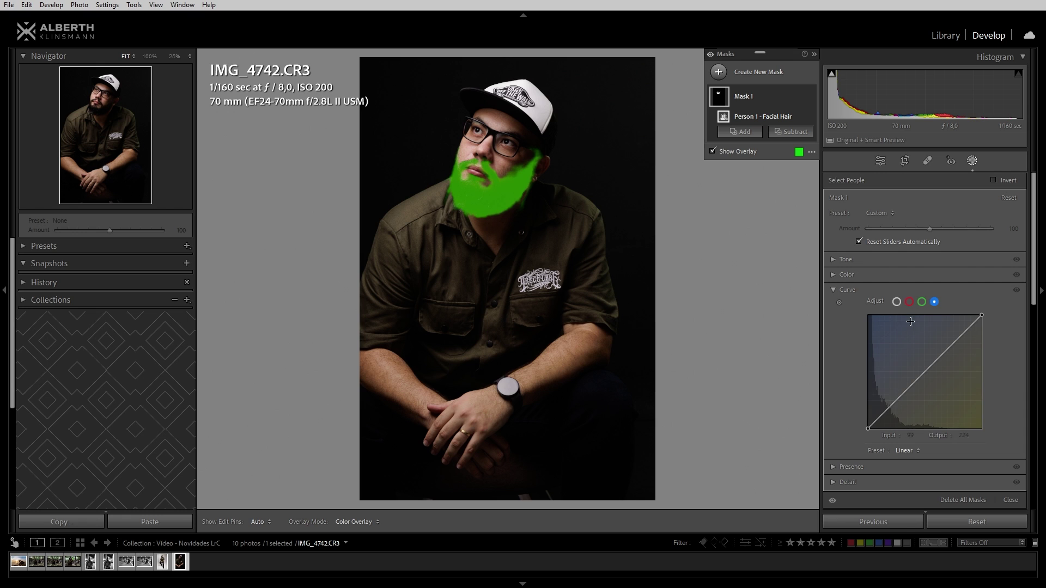
left_click(897, 301)
left_click_drag(900, 397, 900, 404)
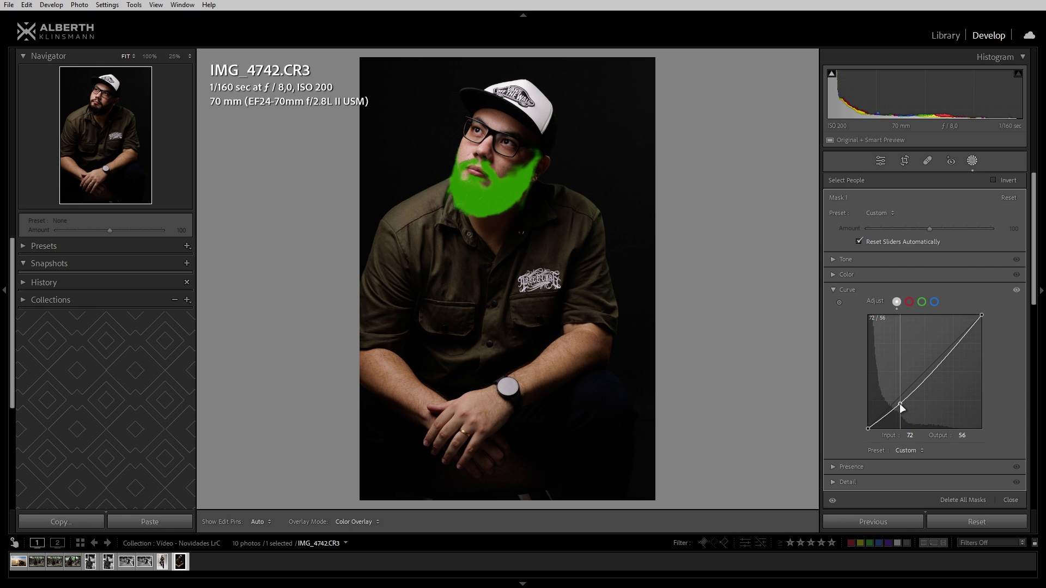
left_click_drag(953, 347, 958, 336)
left_click_drag(900, 404, 900, 414)
left_click_drag(955, 332, 955, 325)
left_click_drag(902, 410, 898, 403)
- Examine the beard up close with the mask's curve repeatedly turned off and on
key("z")
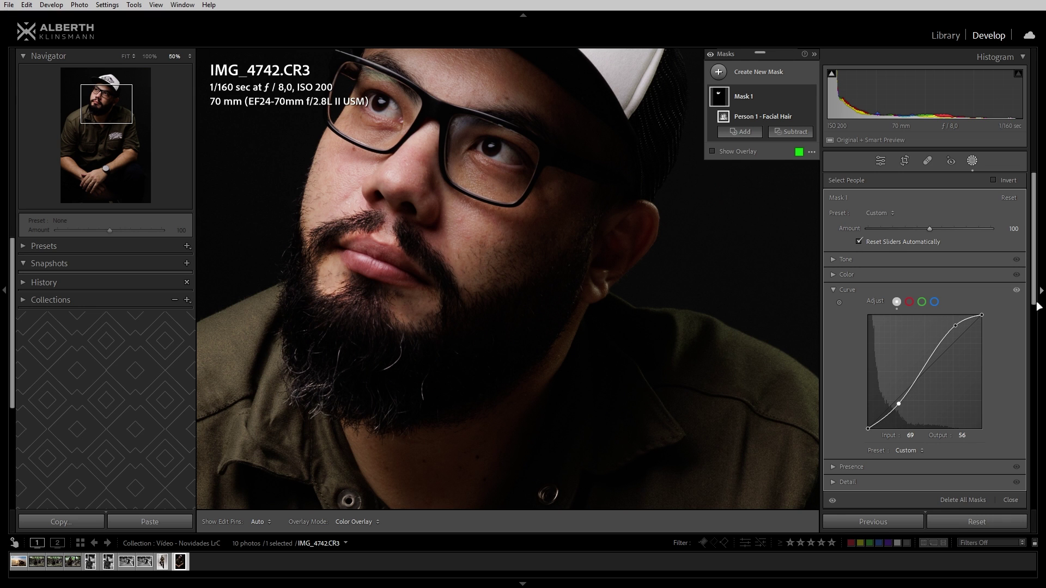
left_click(1016, 290)
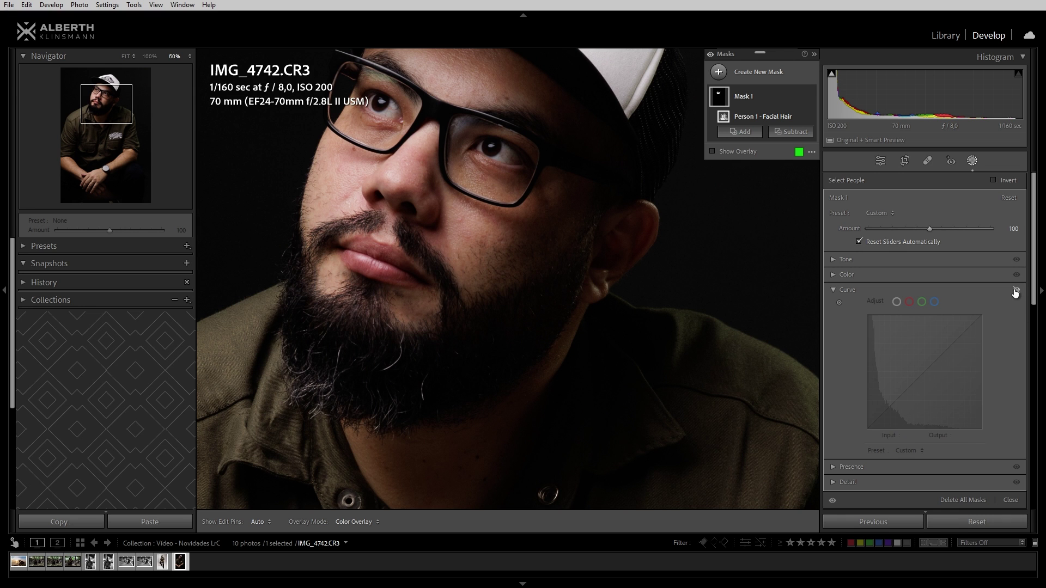
left_click(1016, 290)
left_click(1016, 290)
left_click(1016, 290)
left_click(1016, 291)
left_click(1016, 290)
left_click(1016, 290)
left_click(1016, 292)
left_click(1016, 291)
left_click(1016, 292)
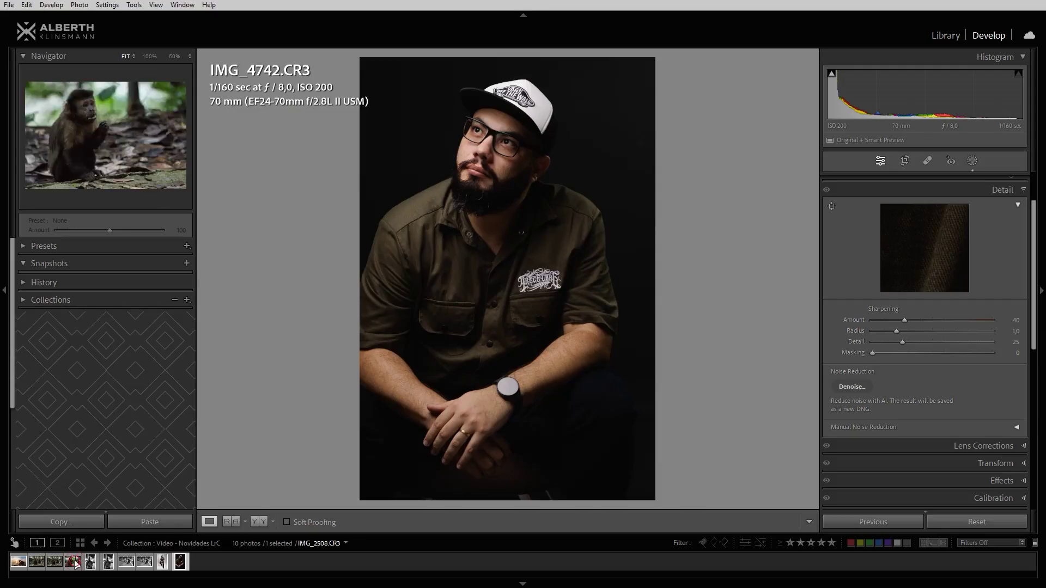
- Open the monkey photo IMG_2508.CR3 and inspect the noise around its eyes at 100%
left_click(72, 561)
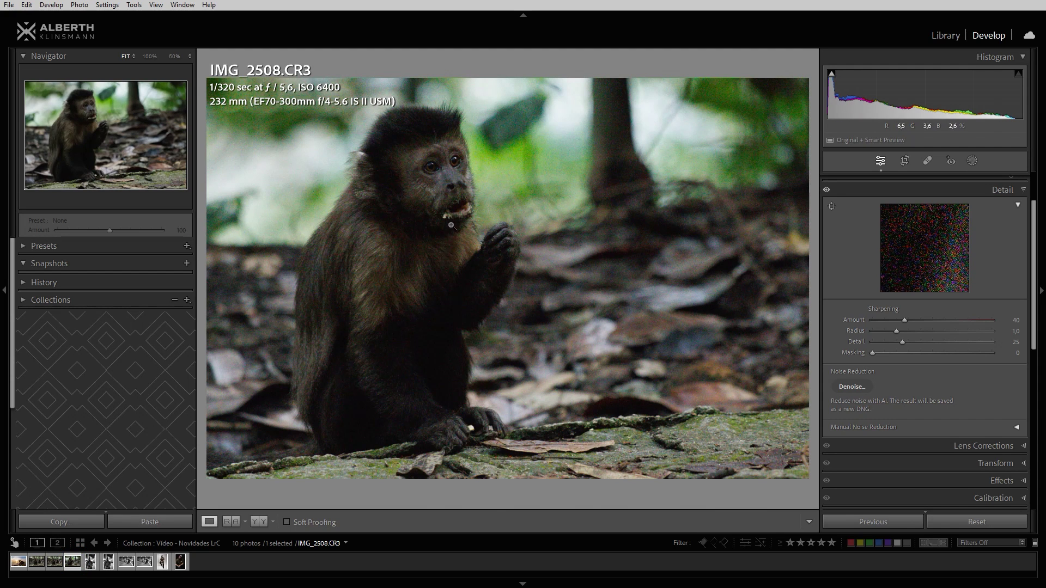
left_click(431, 170)
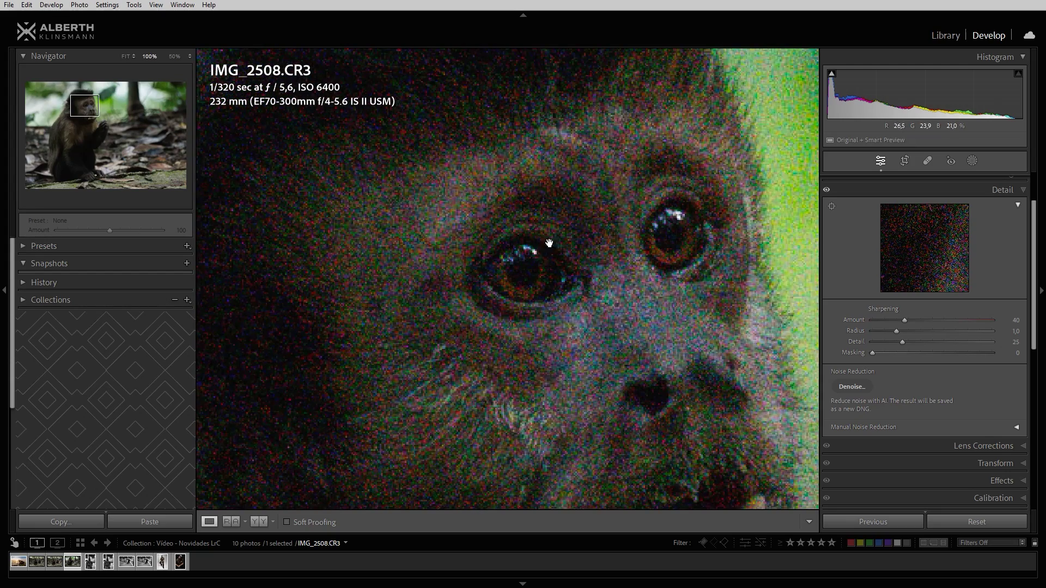
left_click_drag(616, 328, 566, 336)
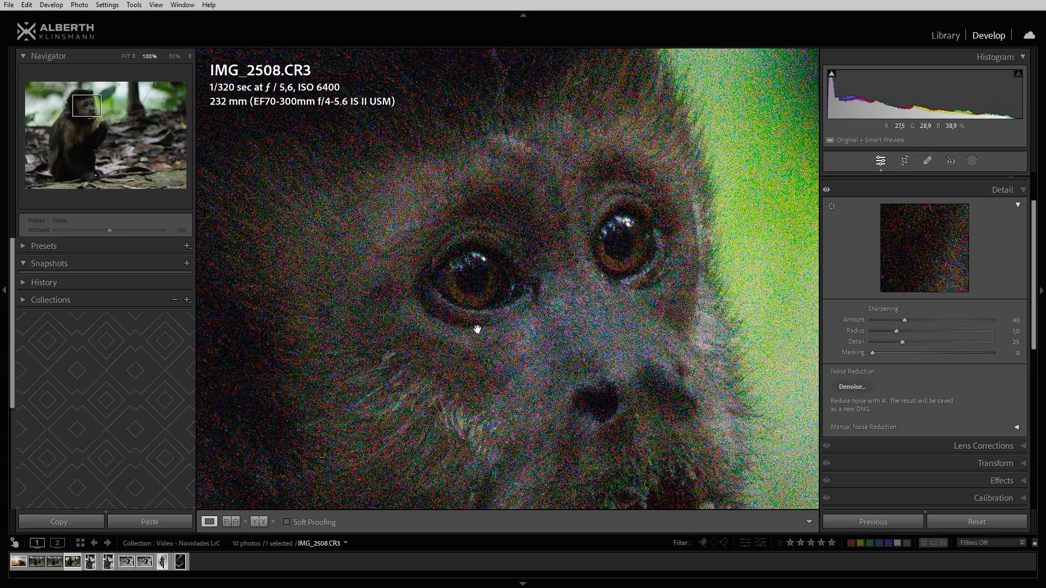
left_click_drag(476, 329, 500, 329)
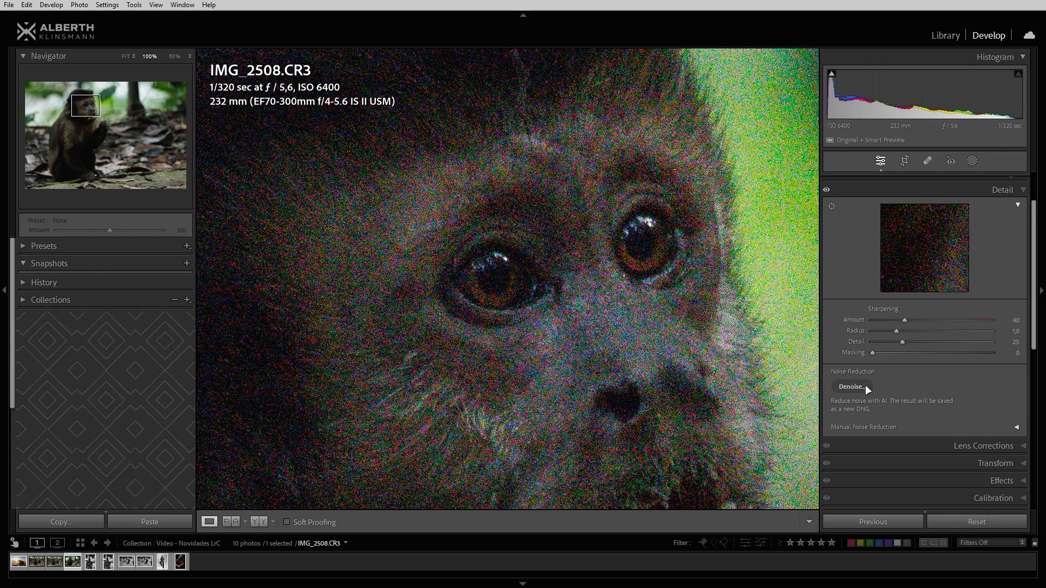
- Open the Enhance preview for IMG_2508.CR3, try it with Denoise and Raw Details off, and turn Denoise back on
right_click(570, 256)
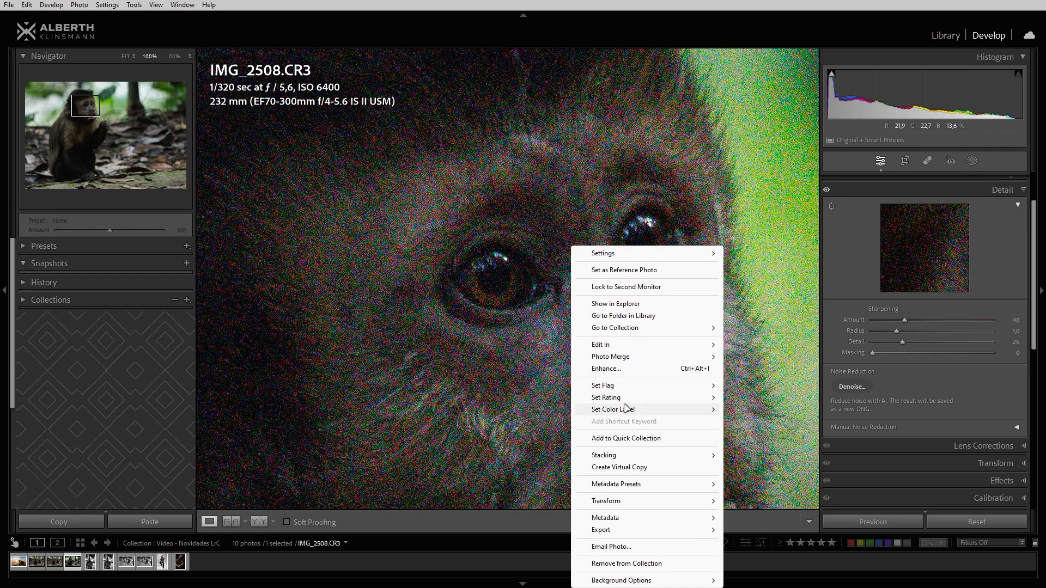
left_click(634, 374)
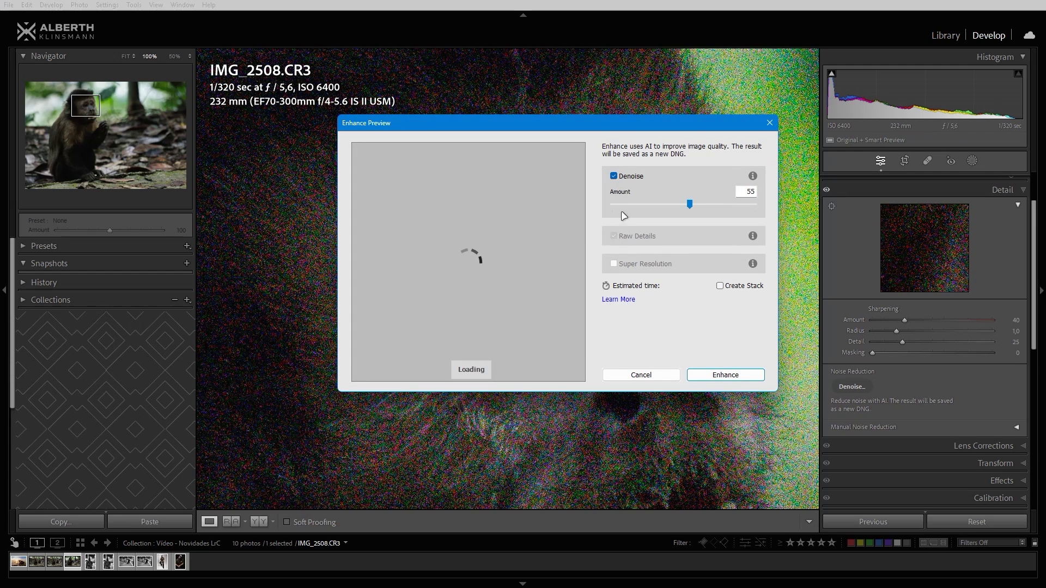
left_click(614, 176)
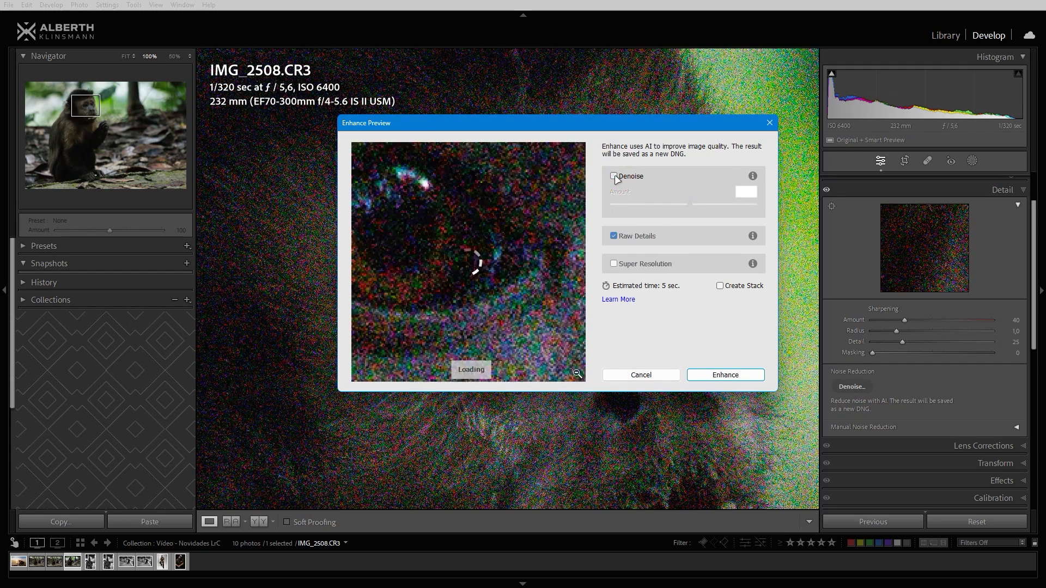
left_click(615, 236)
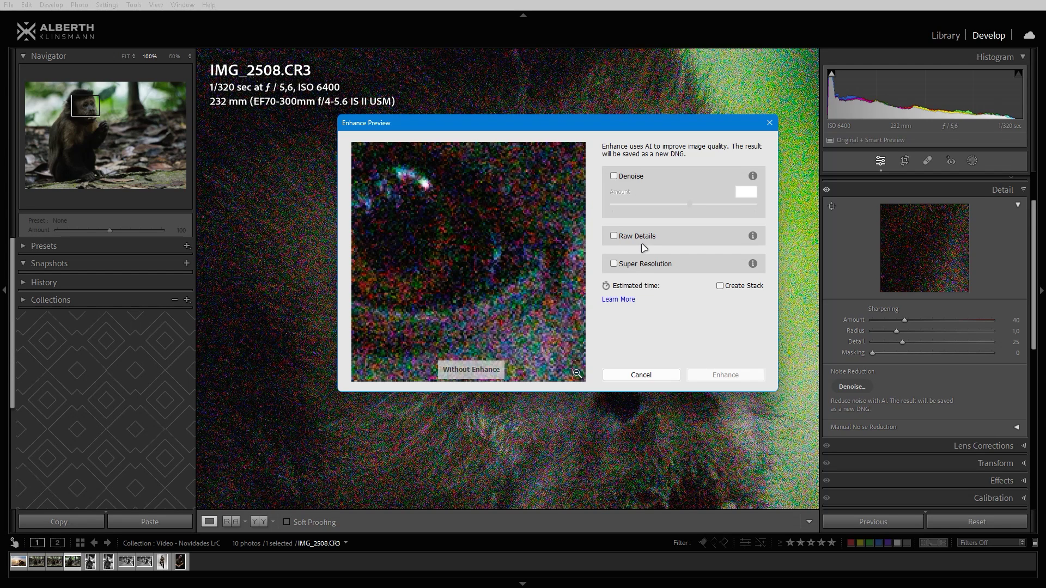
left_click(614, 175)
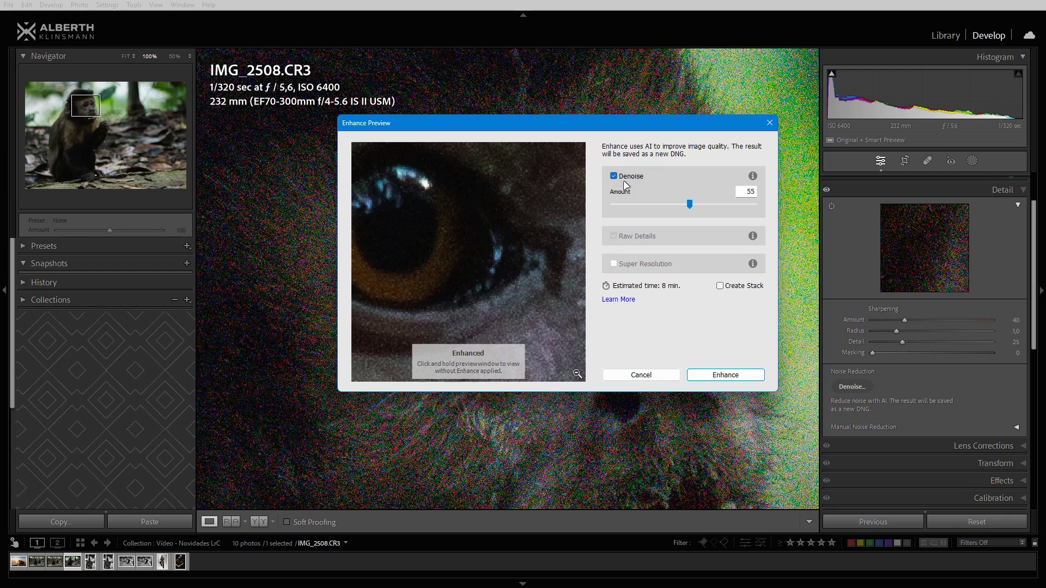
- Try lower and higher Denoise amounts, set the amount to 55, and generate the enhanced DNG
mouse_move(753, 240)
mouse_move(688, 206)
left_mouse_down()
mouse_move(607, 210)
mouse_move(776, 206)
mouse_move(679, 204)
left_mouse_up()
left_click_drag(669, 205, 698, 209)
left_click_drag(698, 210, 690, 209)
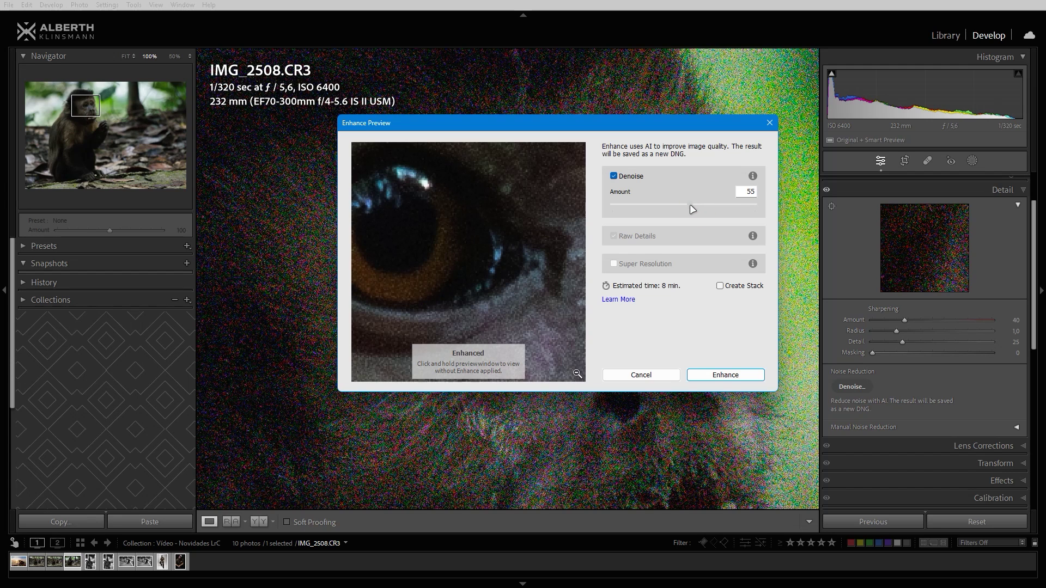
left_click(726, 376)
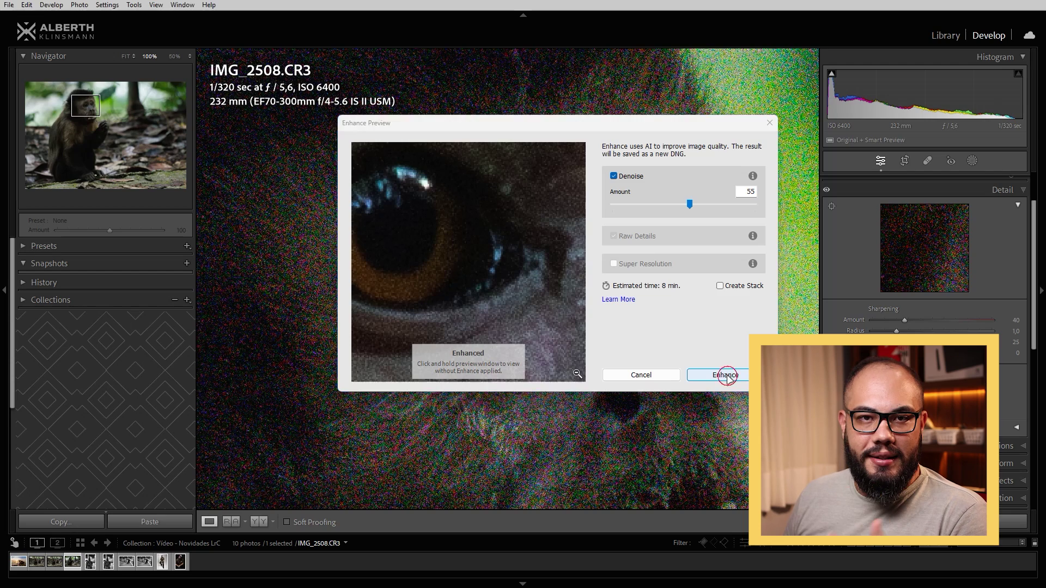
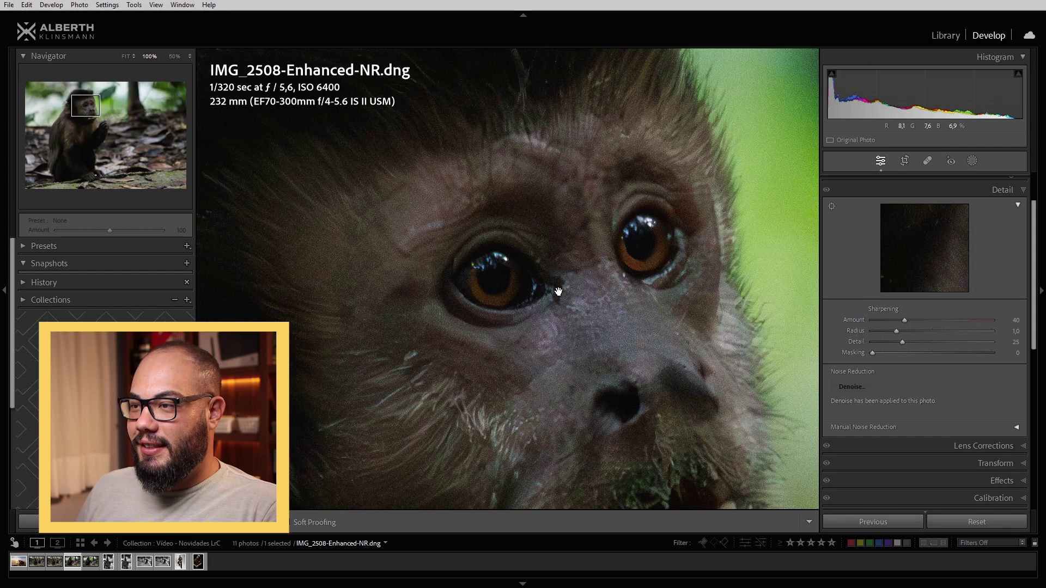
- Compare noise and fur detail on the monkey's face between IMG_2508-Enhanced-NR.dng and IMG_2508.CR3 at 100%
left_click_drag(525, 303, 536, 324)
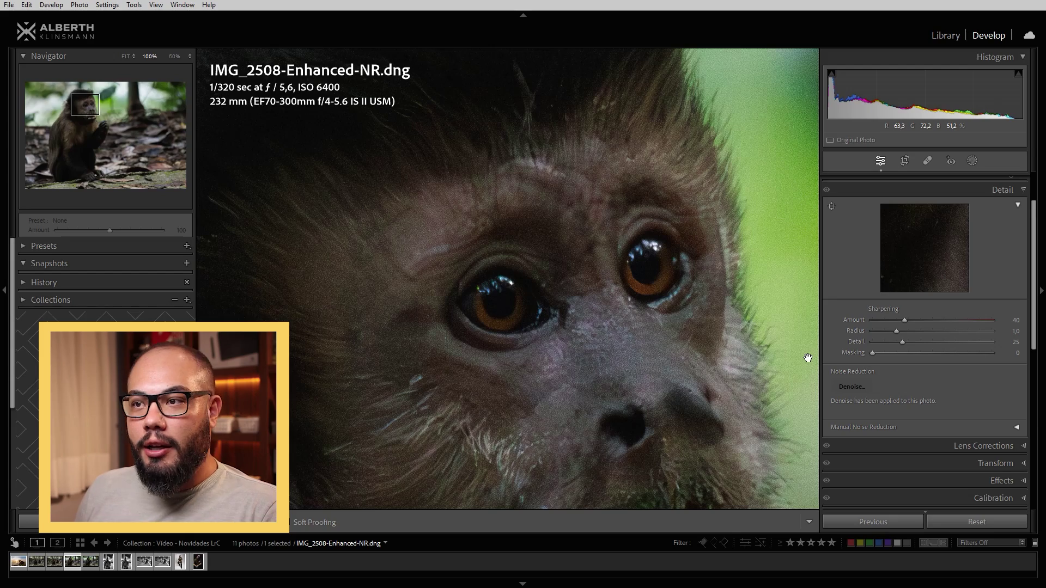
key("Right")
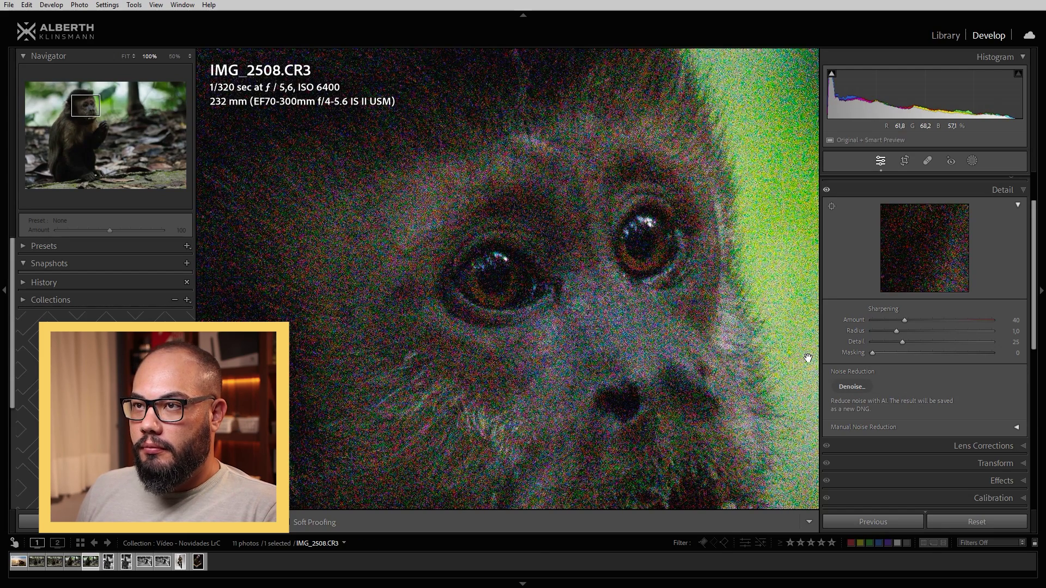
key("Left")
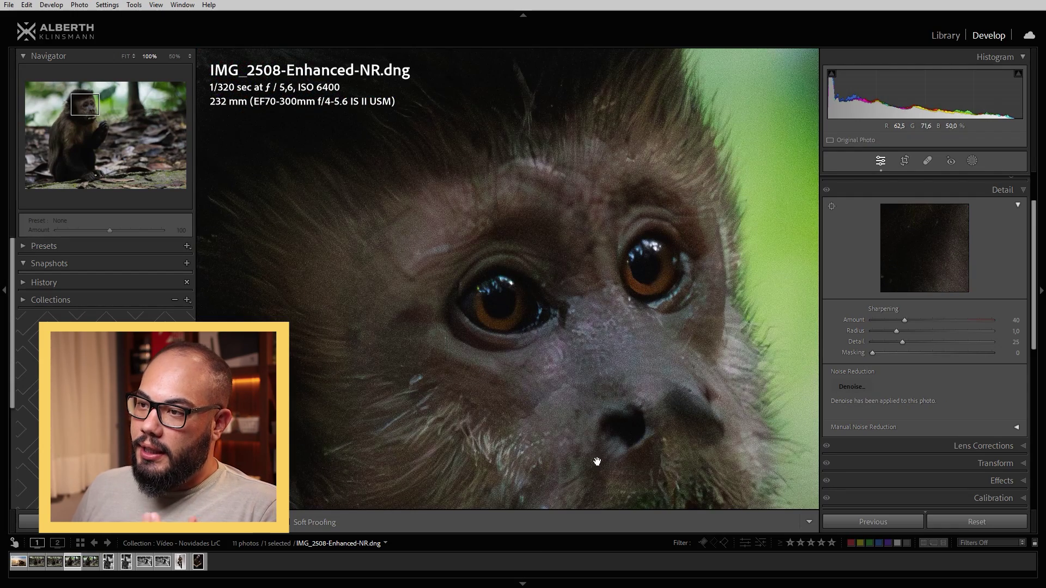
left_click_drag(550, 420, 572, 408)
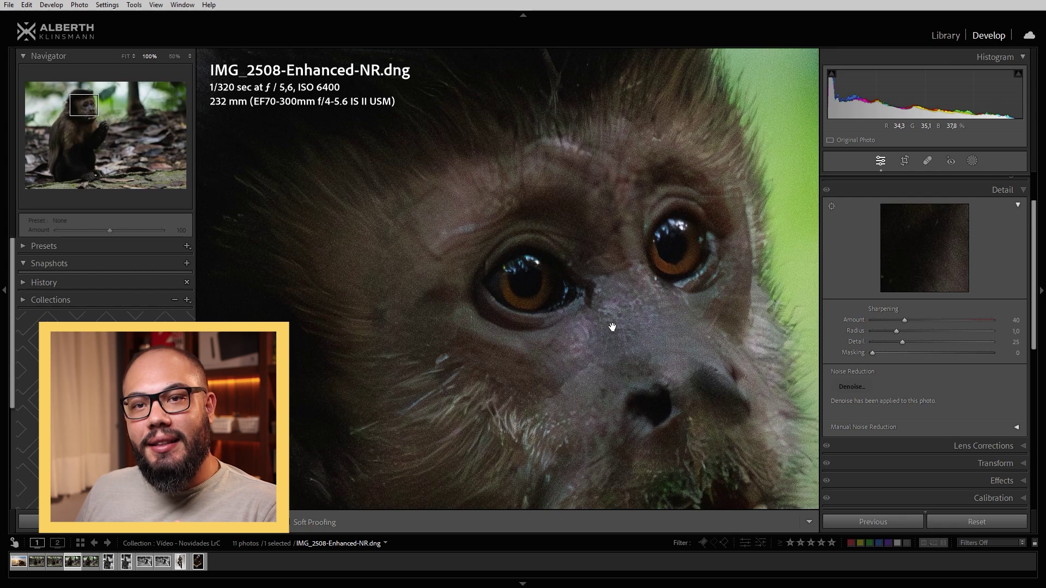
left_click_drag(627, 307, 629, 343)
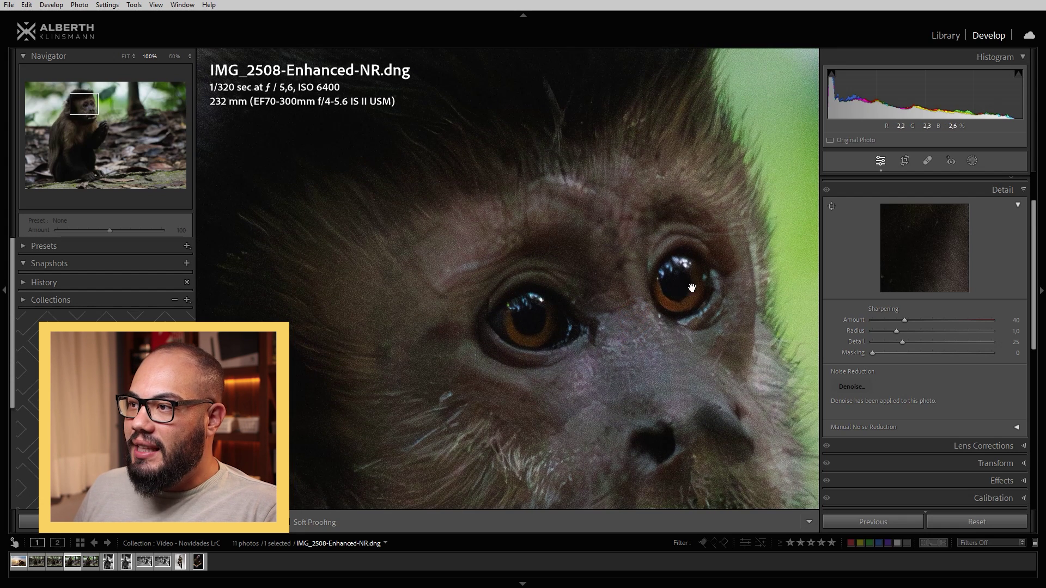
left_click_drag(449, 131, 542, 311)
left_click_drag(599, 217, 598, 275)
key("Right")
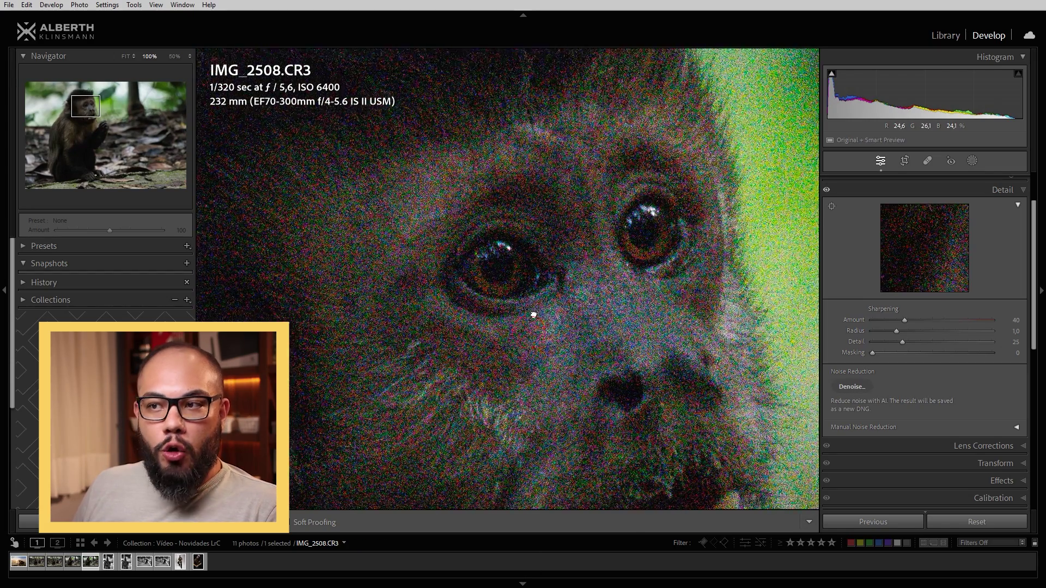
left_click_drag(625, 328, 597, 343)
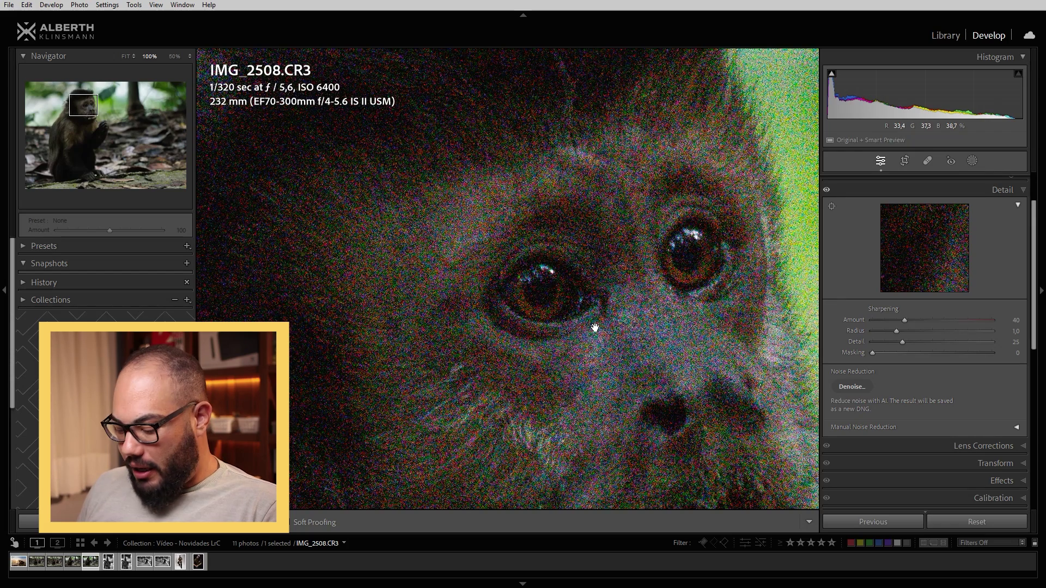
key("Left")
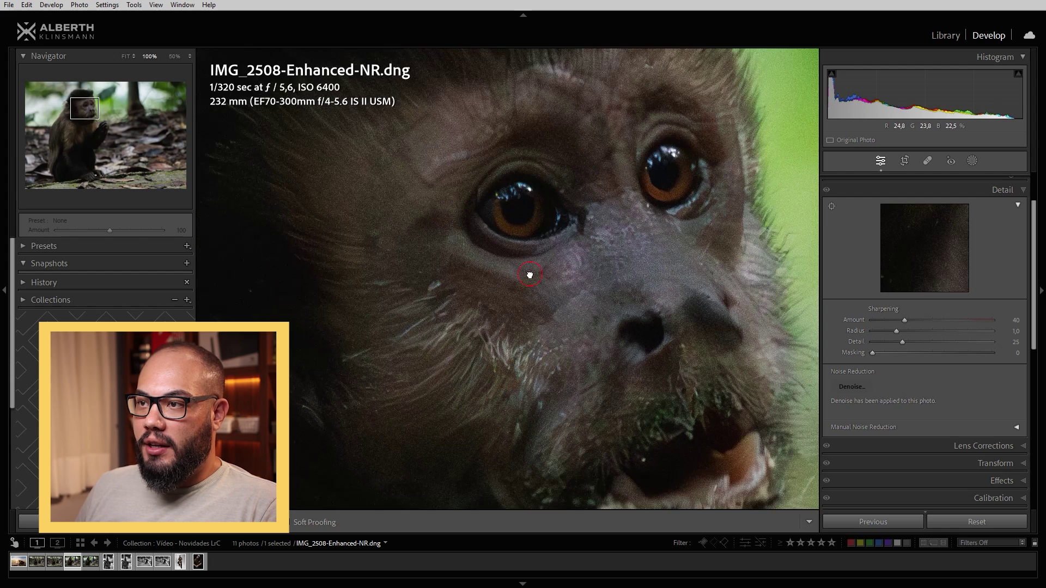
- Compare the denoised and original monkey photos in full and at 100% around the hands
left_click(529, 274)
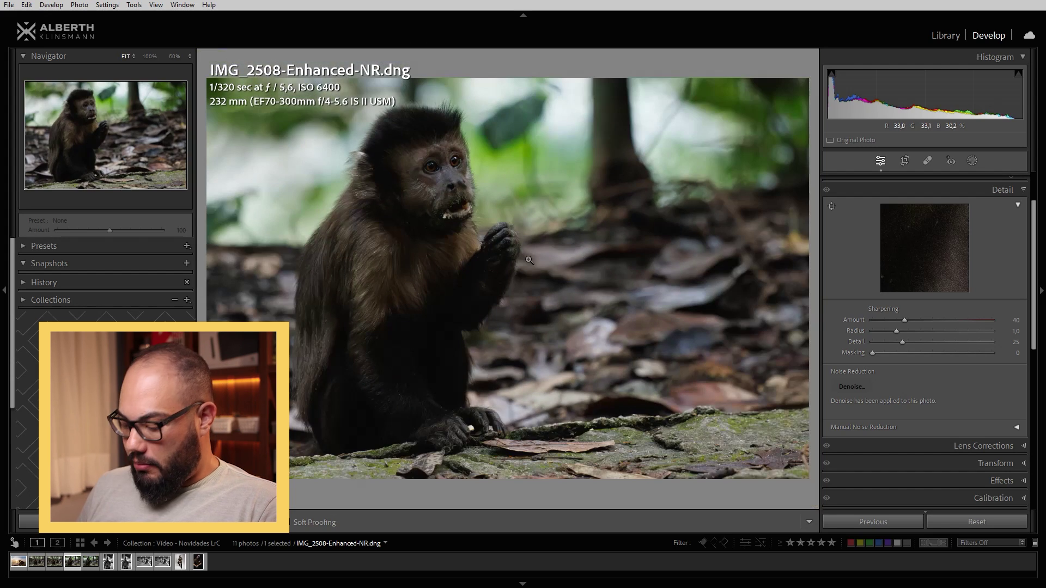
key("Right")
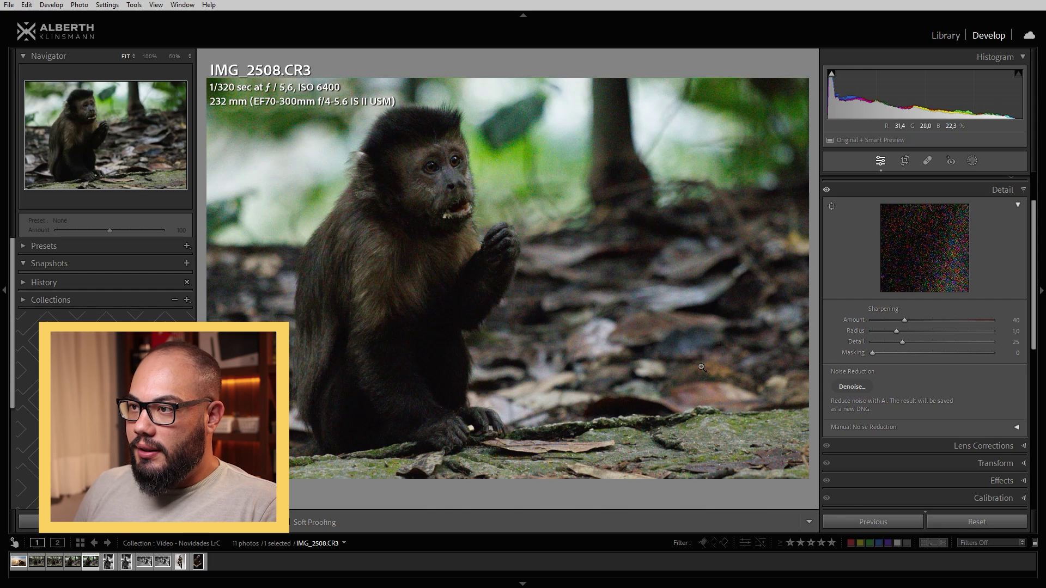
key("Left")
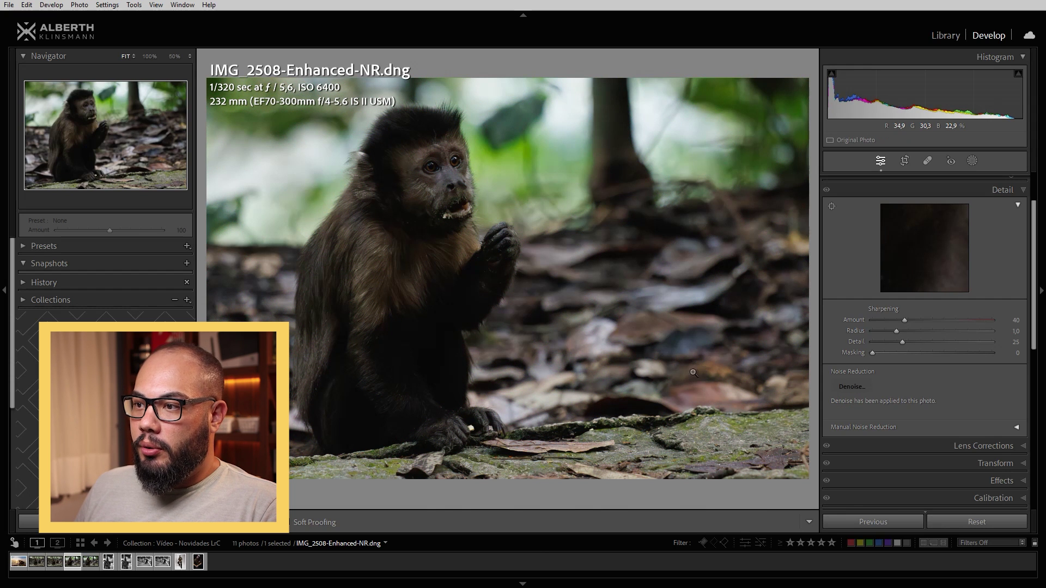
left_click(487, 433)
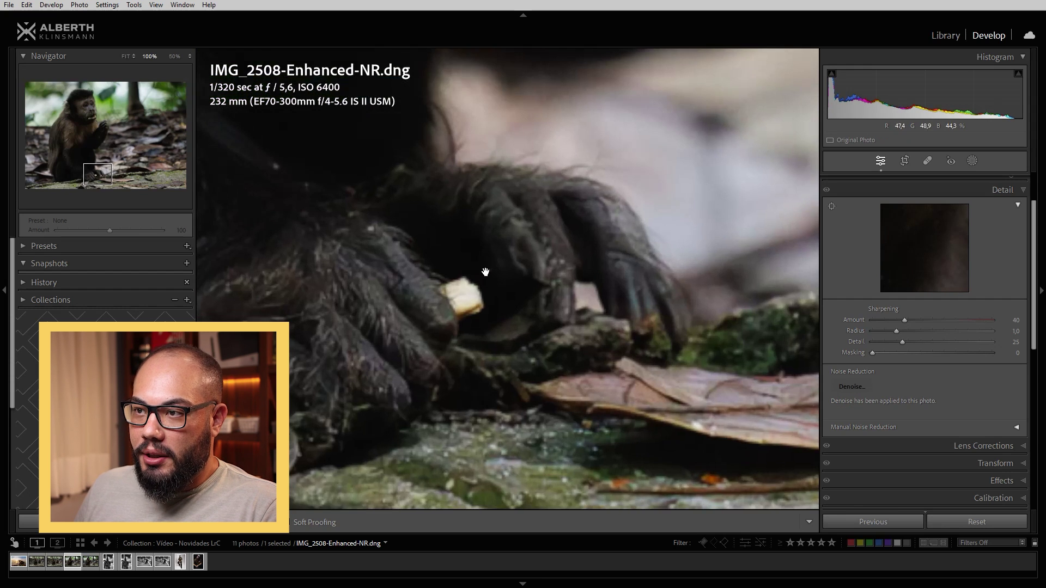
left_click_drag(485, 272, 531, 313)
key("Right")
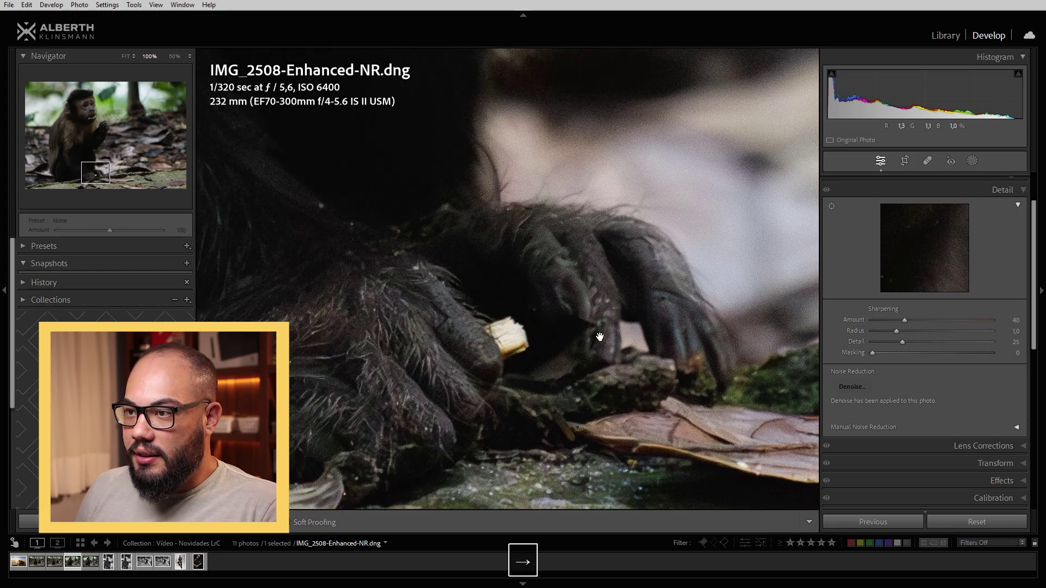
left_click_drag(599, 336, 491, 389)
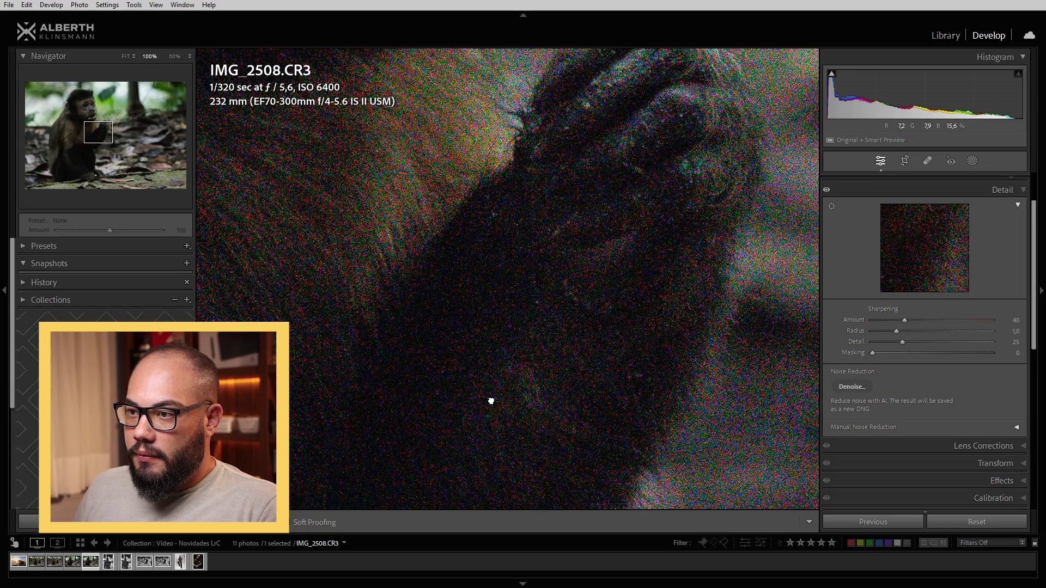
left_click(490, 400)
left_click(463, 439)
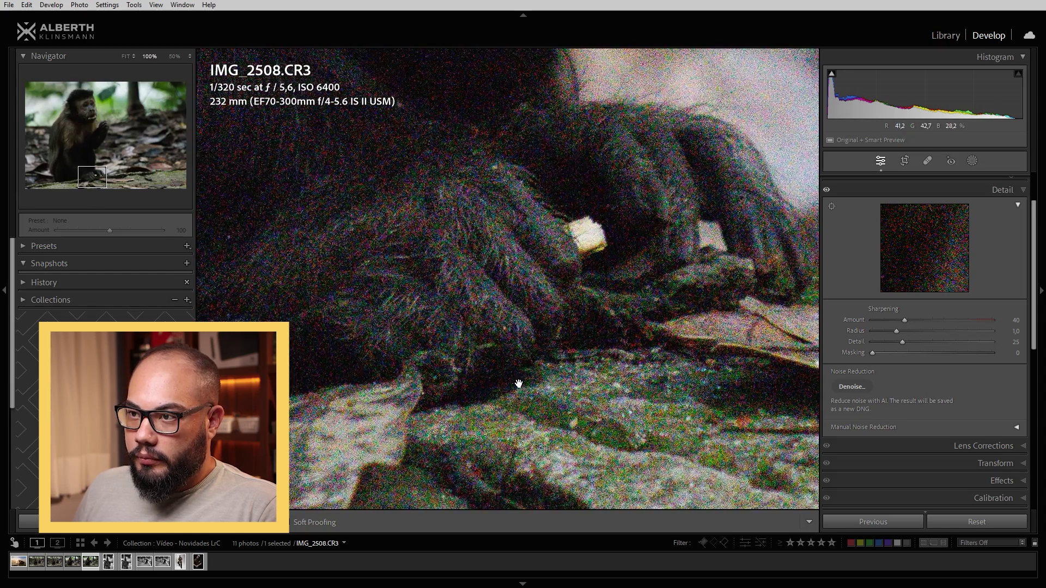
key("Left")
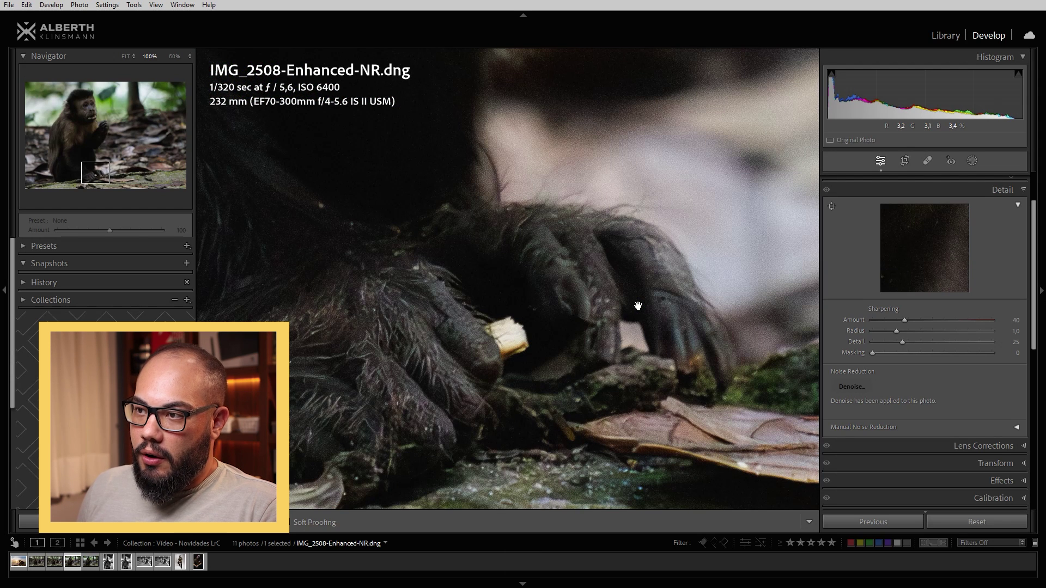
- Show both monkey photos side by side in Compare view without the side panels, framed on the face
left_click(93, 562, "shift")
key("c")
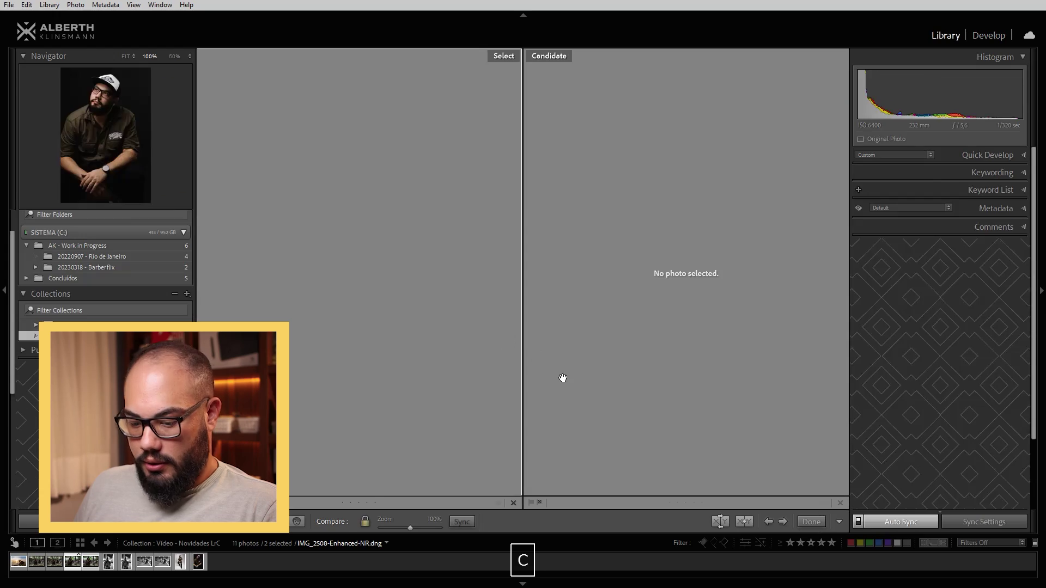
key("Tab")
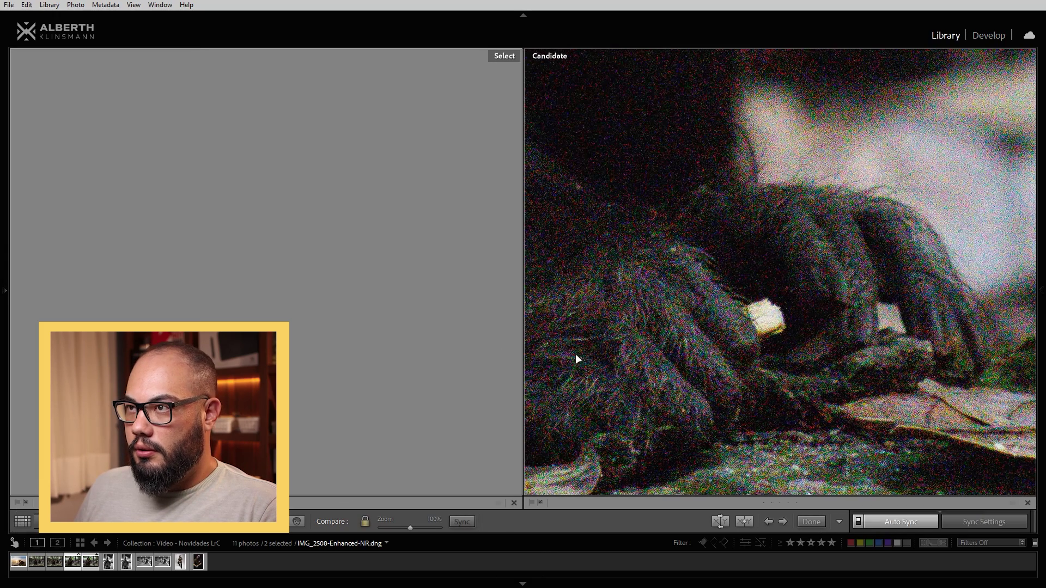
left_click_drag(254, 331, 440, 261)
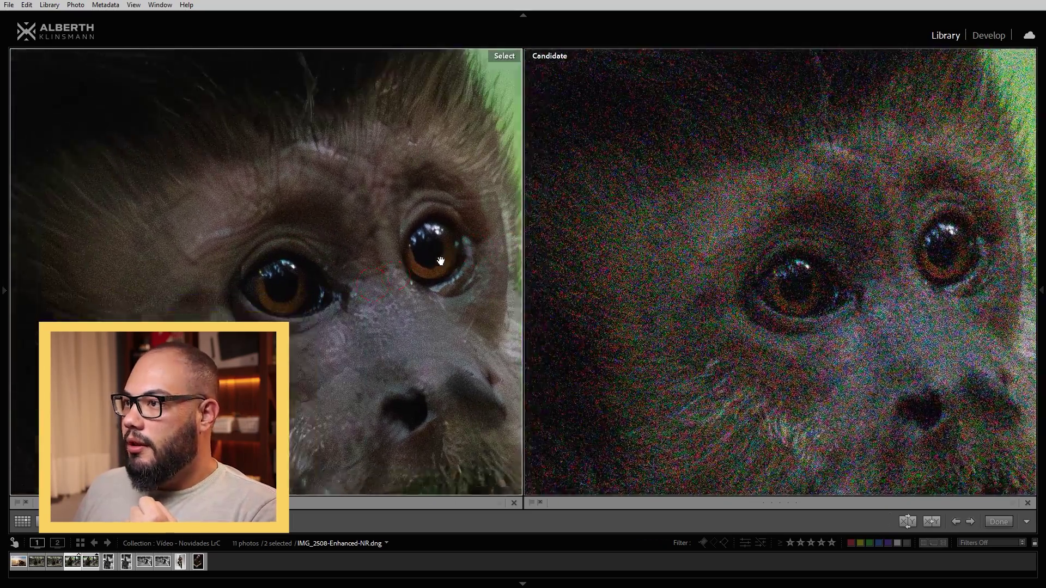
- Return to the photo grid and compare IMG_8844-Enhanced-NR.dng side by side with its original black-and-white street photo
key("g")
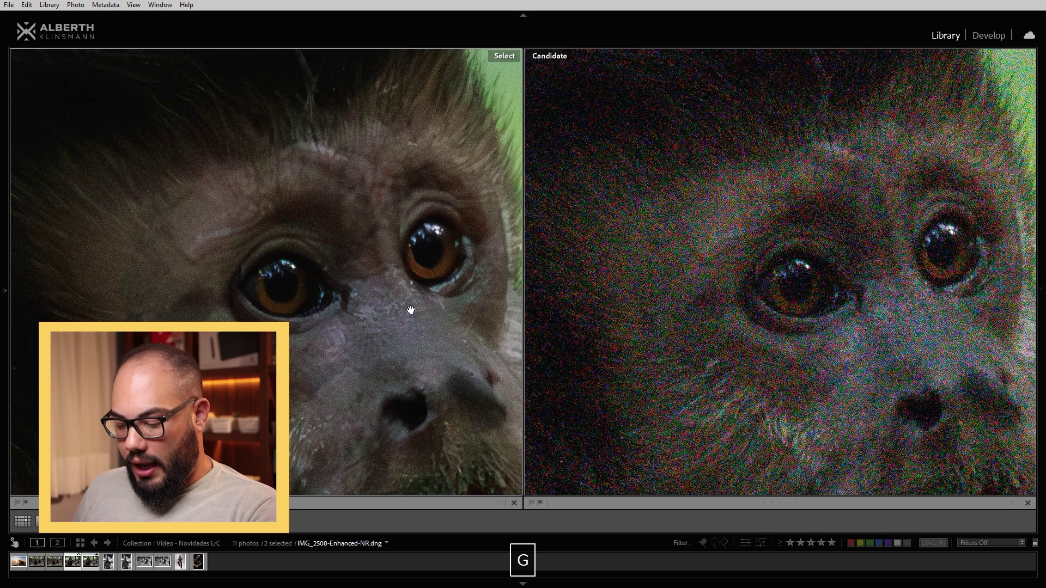
key("ctrl+d")
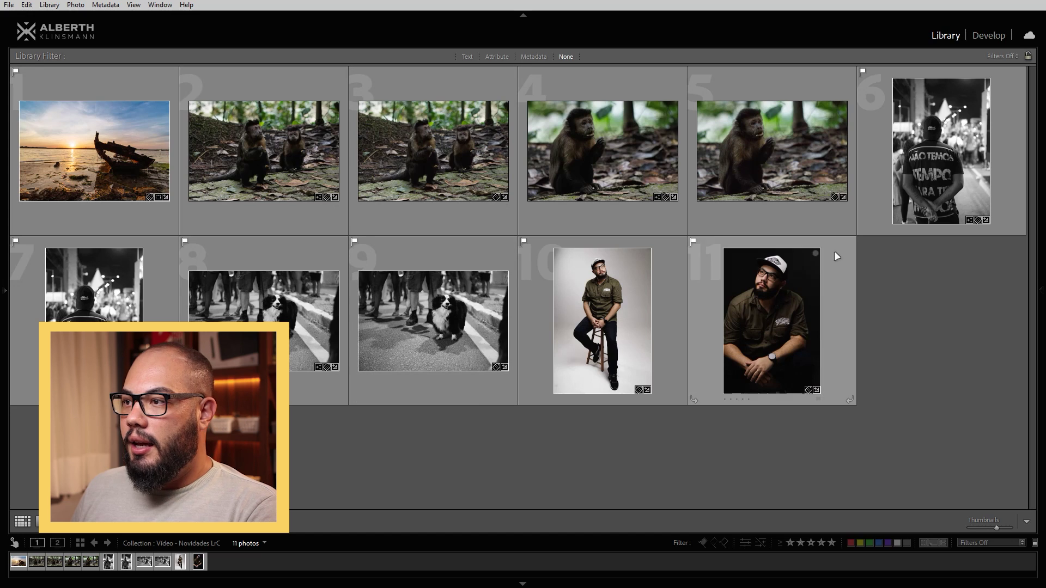
left_click(926, 180)
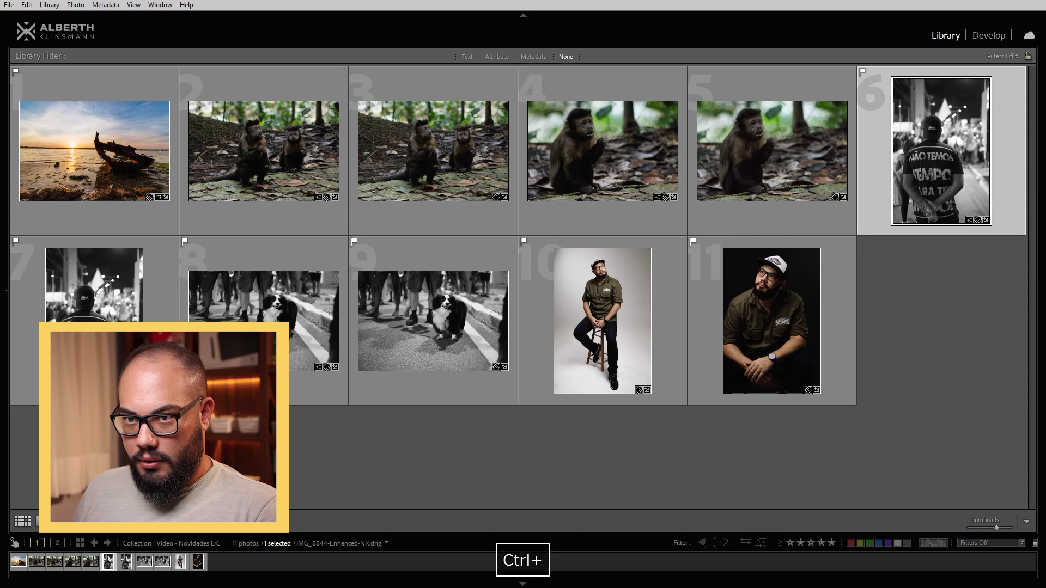
left_click(16, 399, "ctrl")
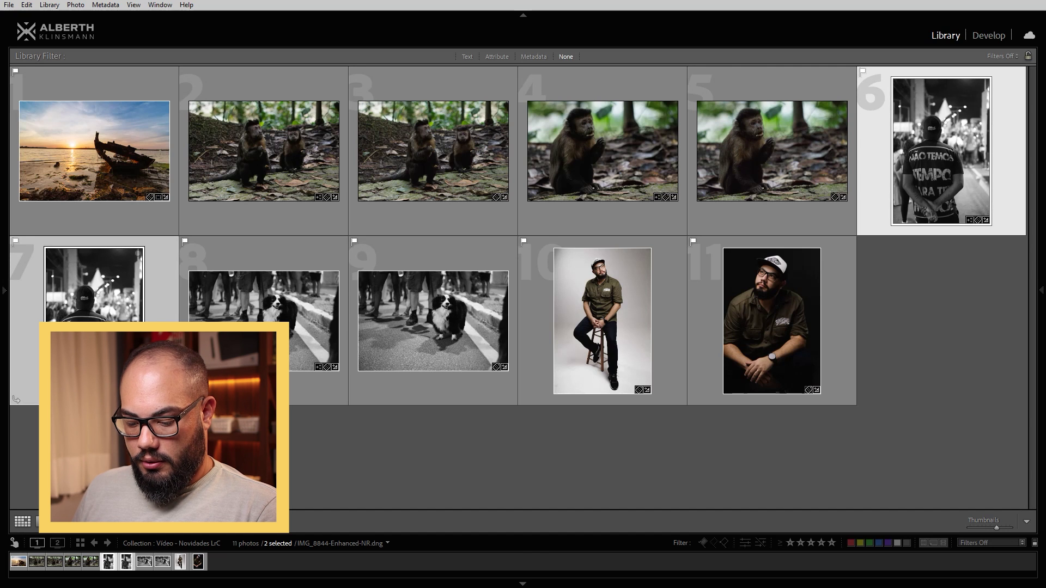
key("c")
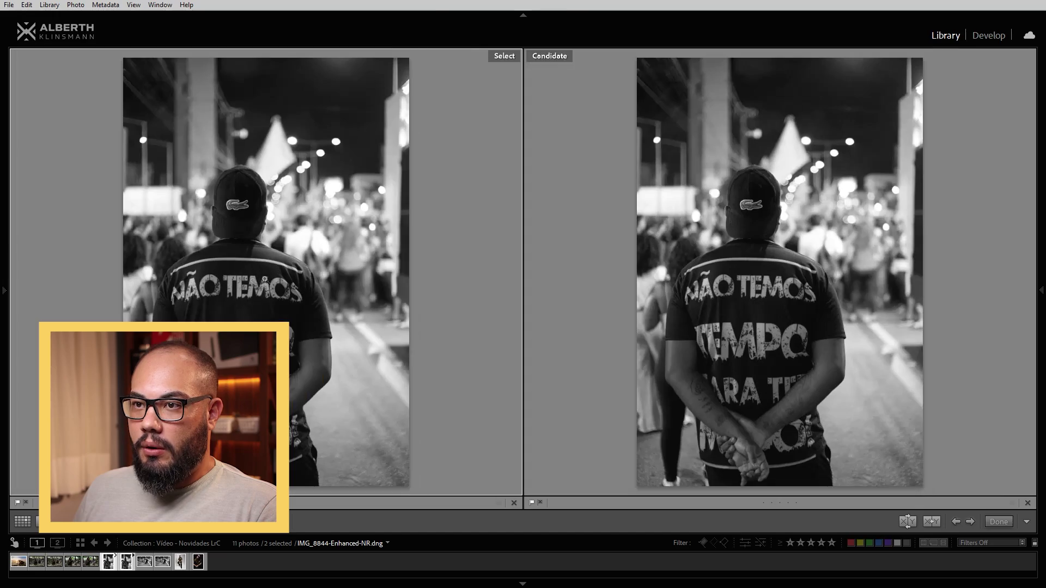
- Examine the noise on the cap's crocodile logo and the blurred background lights up close in both versions
left_click(246, 233)
left_click(254, 249)
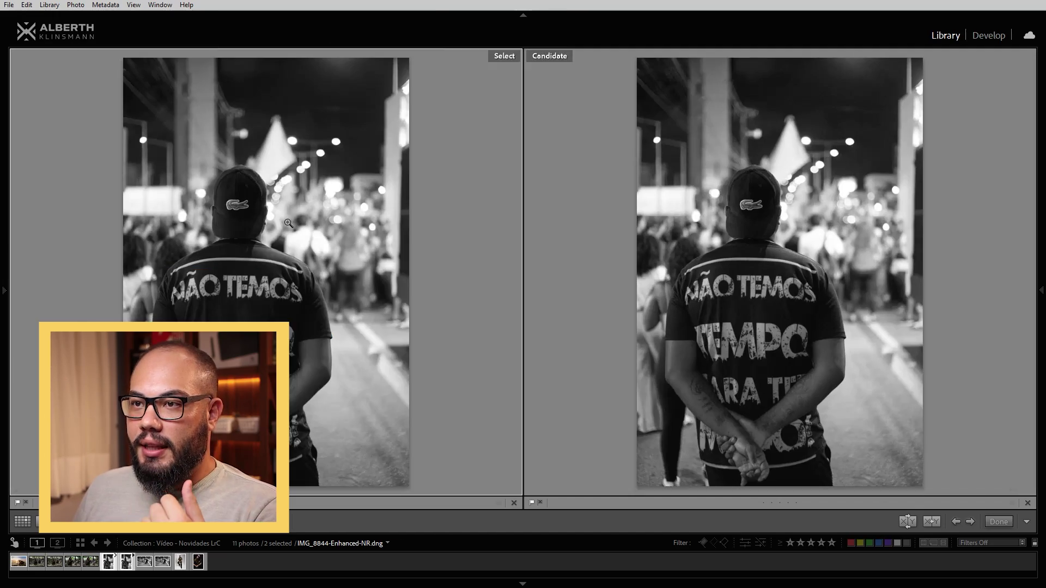
left_click(253, 212)
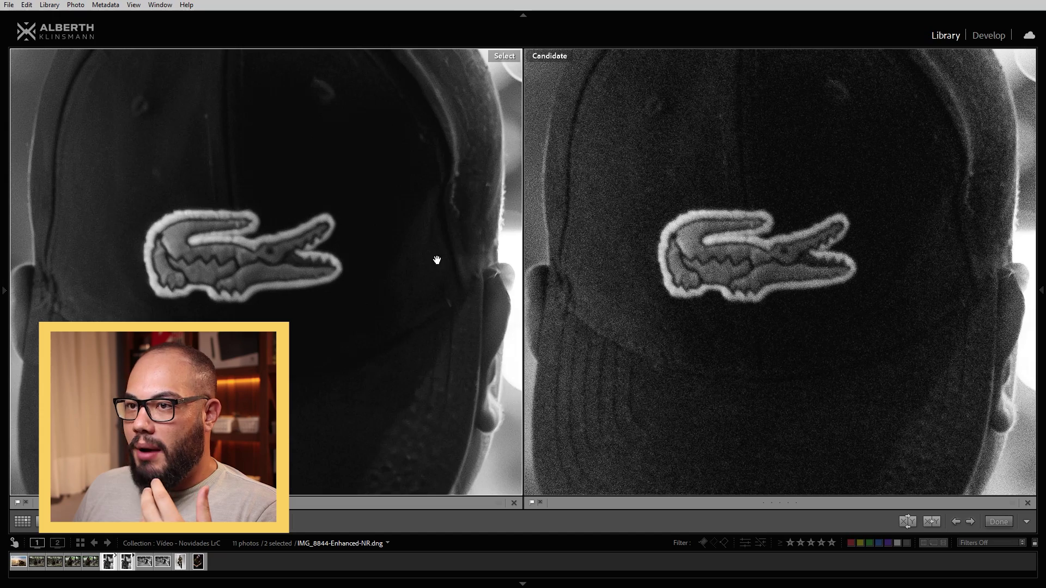
left_click_drag(231, 255, 335, 271)
left_click_drag(273, 223, 340, 257)
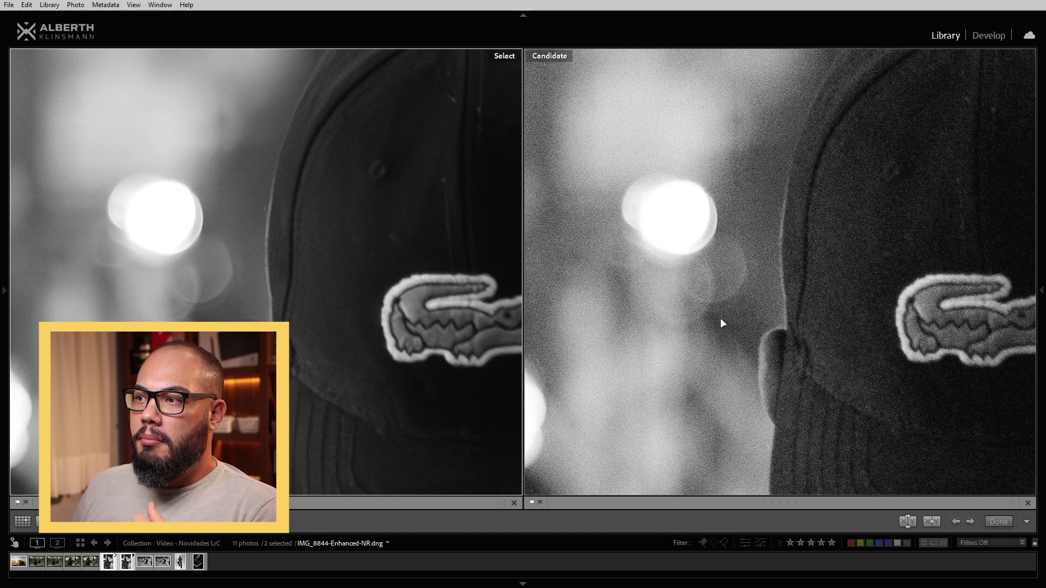
- Zoom back out of the street photos and compare IMG_8994-Enhanced-NR.dng side by side with its original dog photo
left_click_drag(336, 280, 271, 279)
left_click(271, 279)
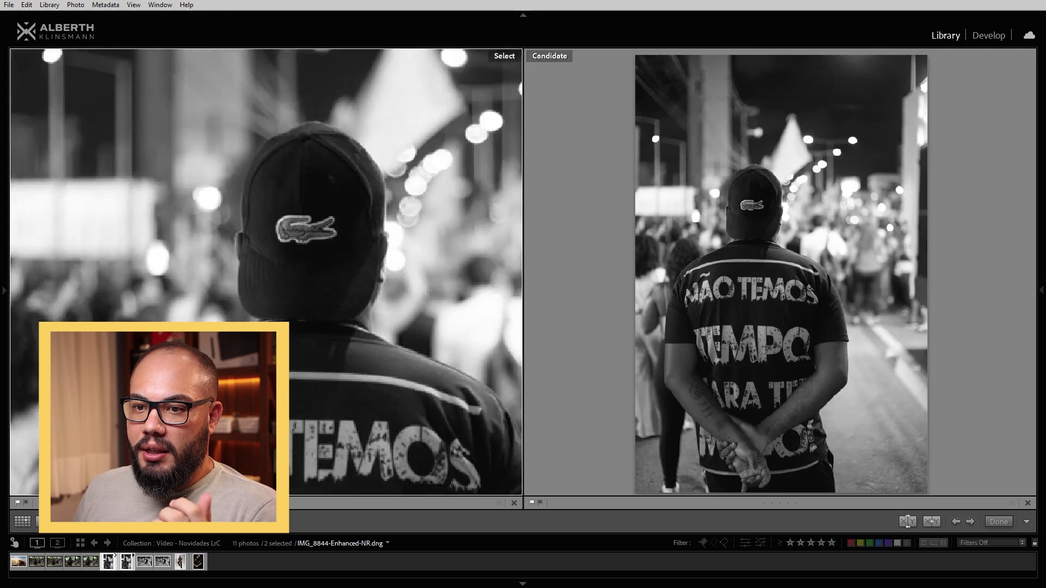
left_click(146, 567)
left_click(166, 564)
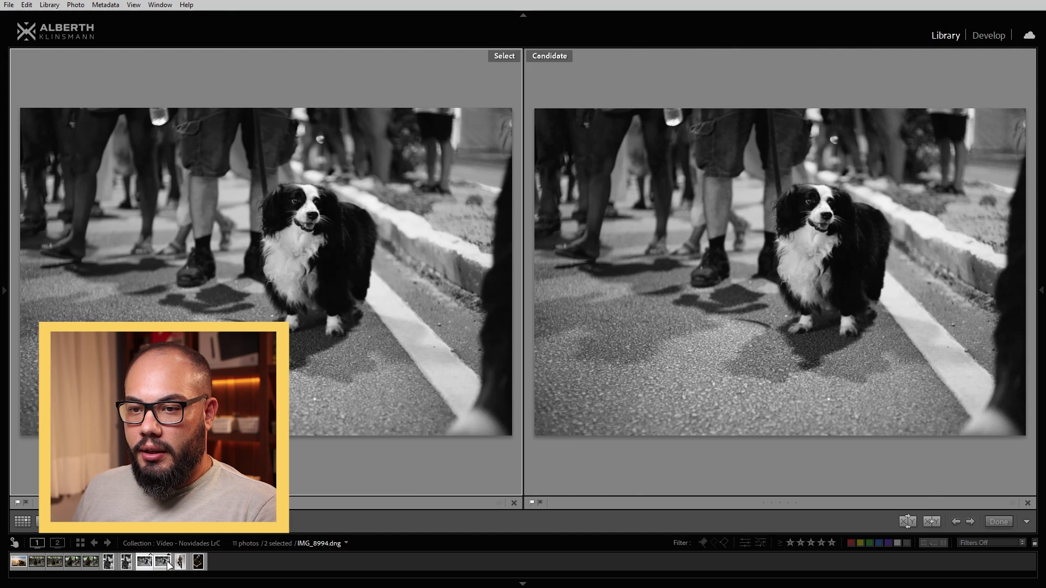
- Examine the noise and fur detail on the dog's face up close in both versions
left_click(309, 209)
left_click_drag(285, 252, 334, 276)
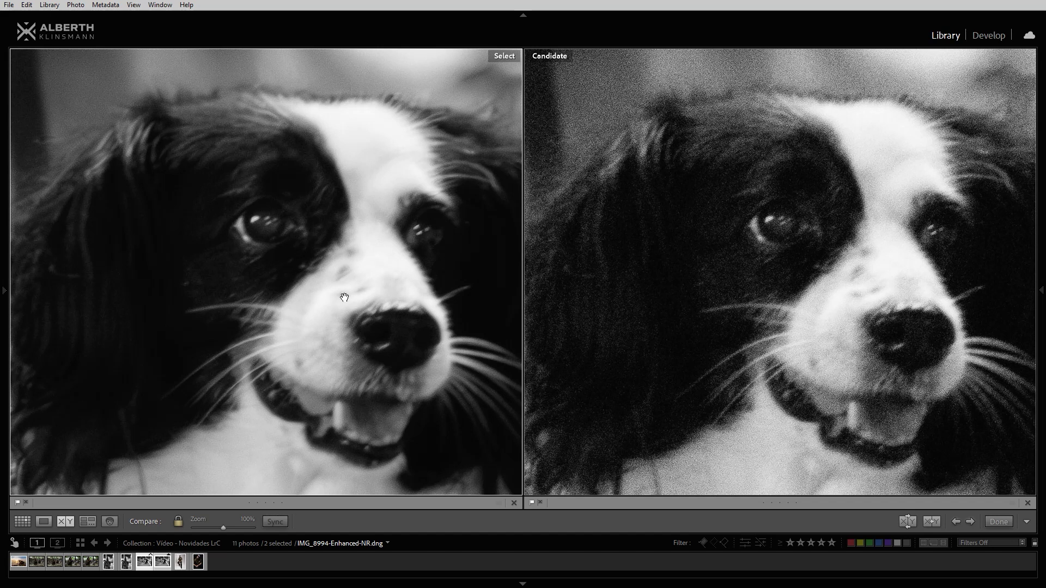
left_click_drag(354, 291, 372, 302)
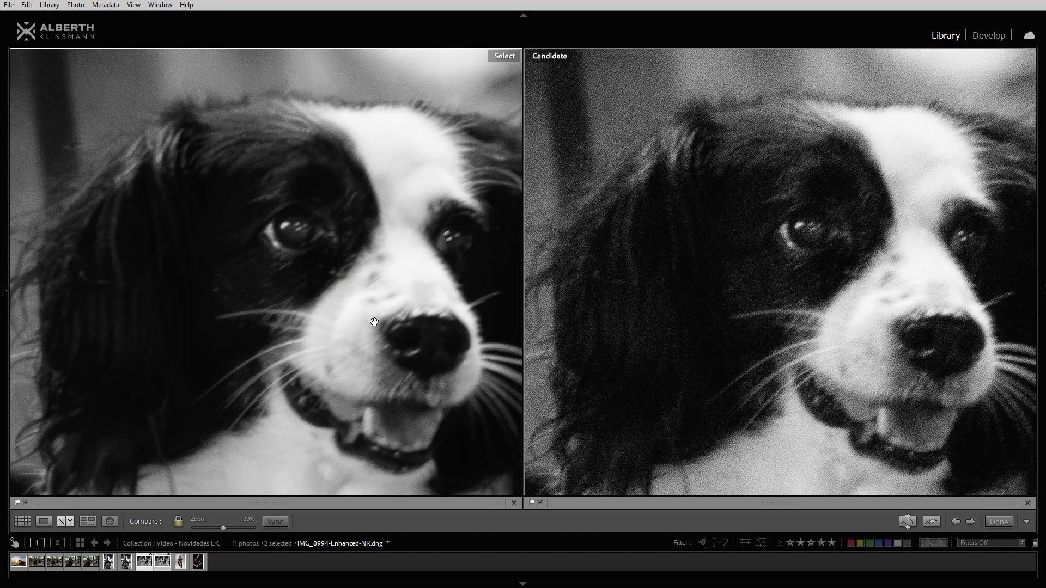
left_click_drag(343, 285, 340, 289)
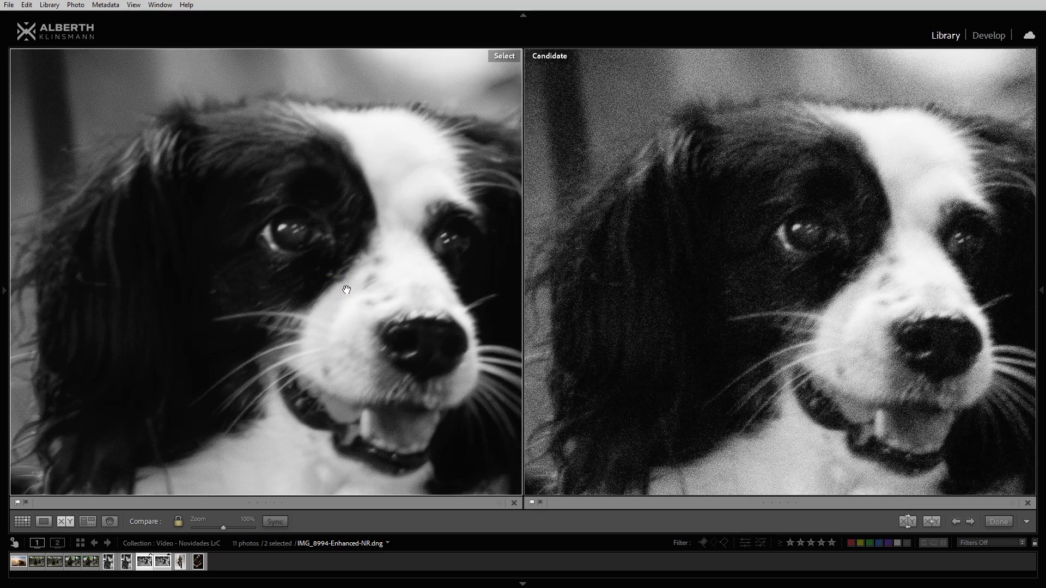
left_click_drag(338, 300, 374, 308)
- Inspect the blurred legs in the background up close in both versions, and return both dog photos to full view
left_click_drag(289, 299, 369, 186)
left_click_drag(327, 367, 289, 264)
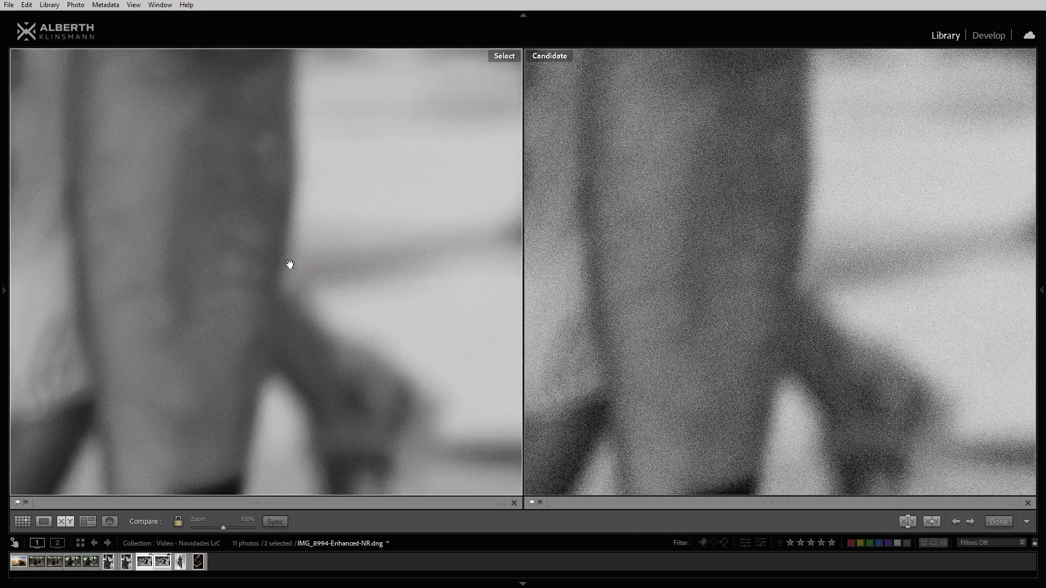
left_click_drag(352, 306, 325, 273)
left_click(325, 275)
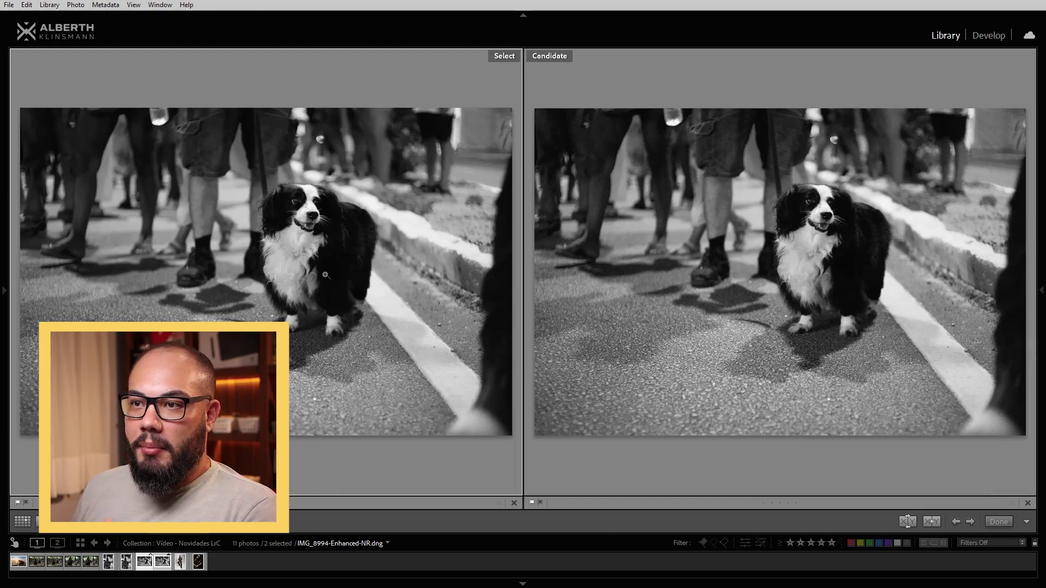